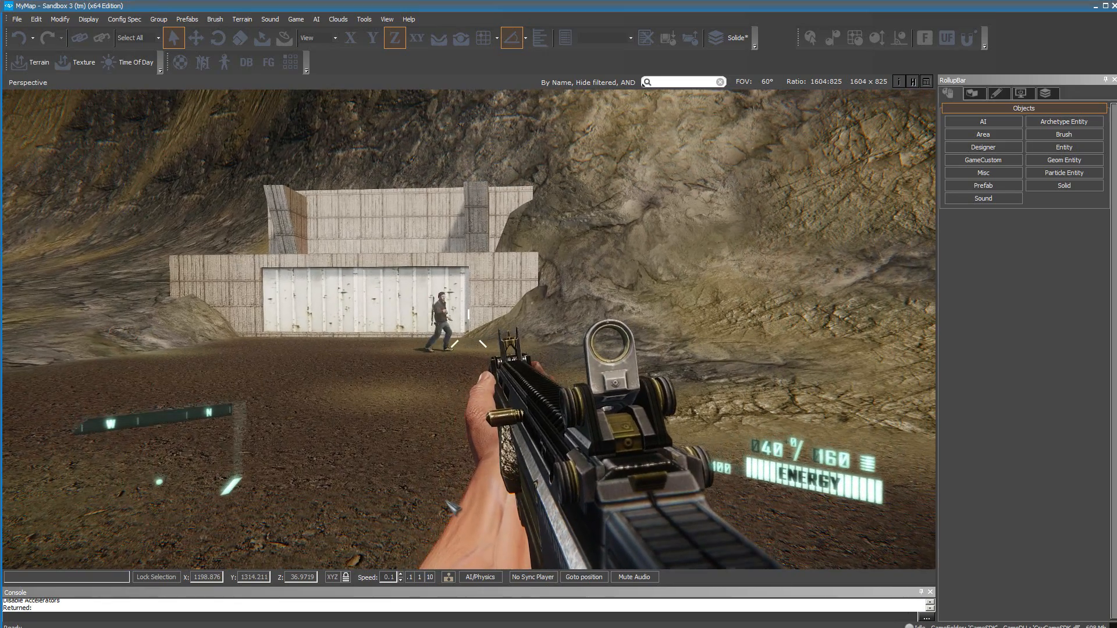
Walk toward the moving soldier in game mode to watch its behaviour, and return to the editor with helpers shown.
key("w")
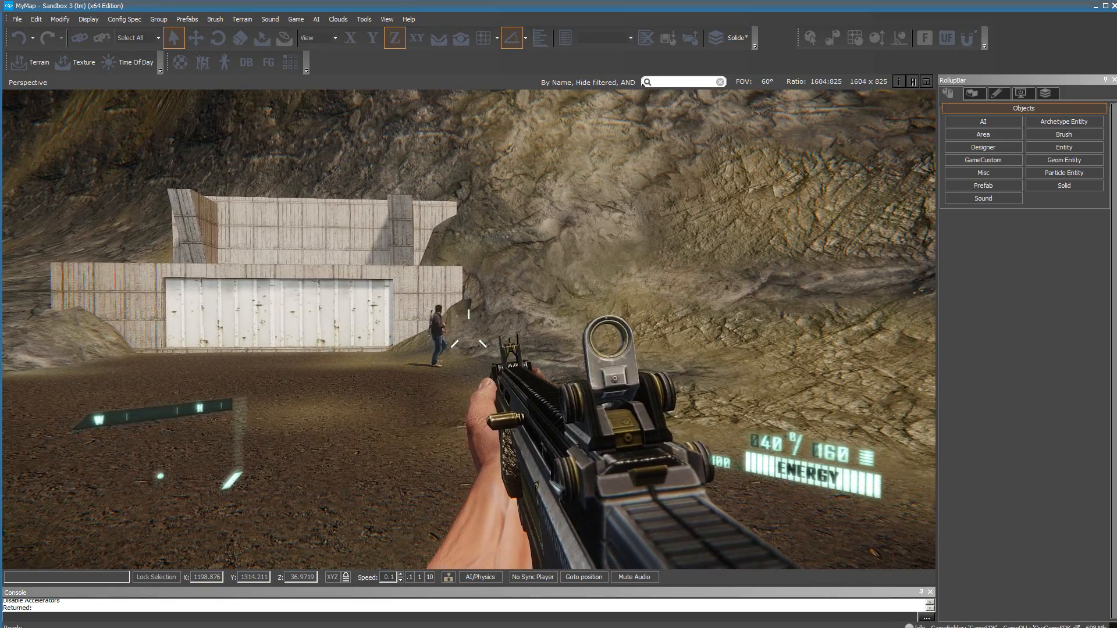
key("w")
key("w")
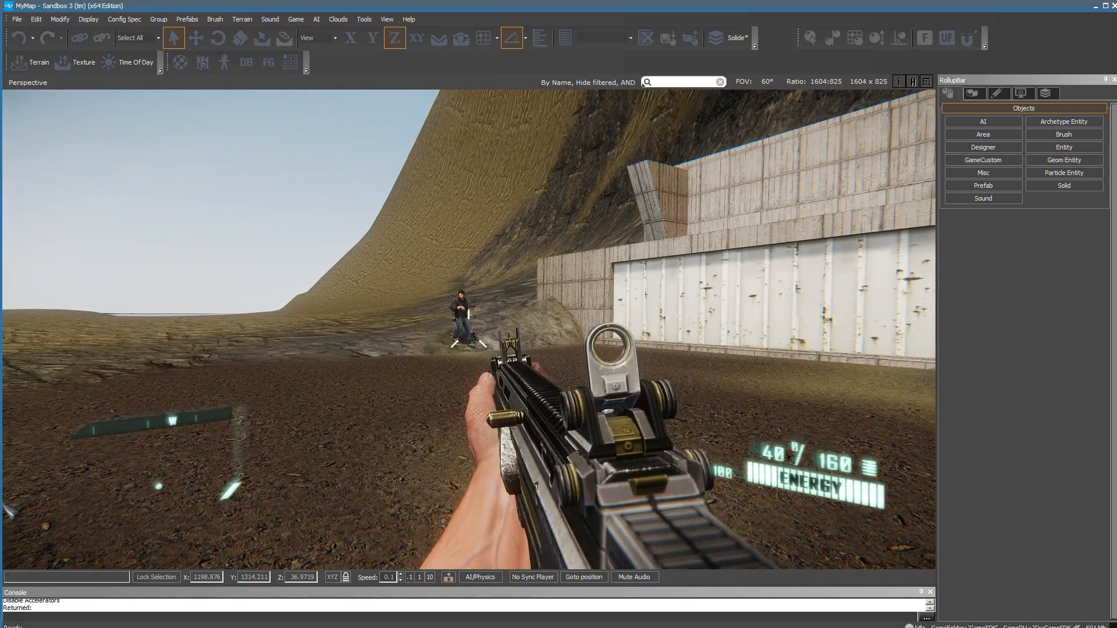
key("Escape")
key("shift+space")
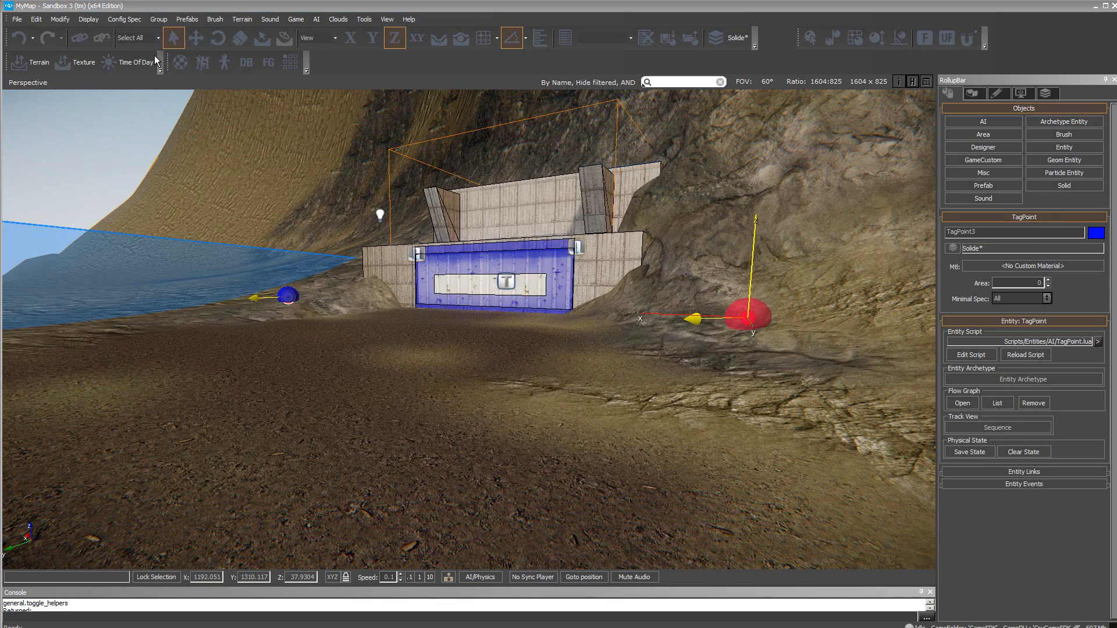
Open the Entity Library in the DataBase View and load the characters.xml archetype library.
left_click(250, 65)
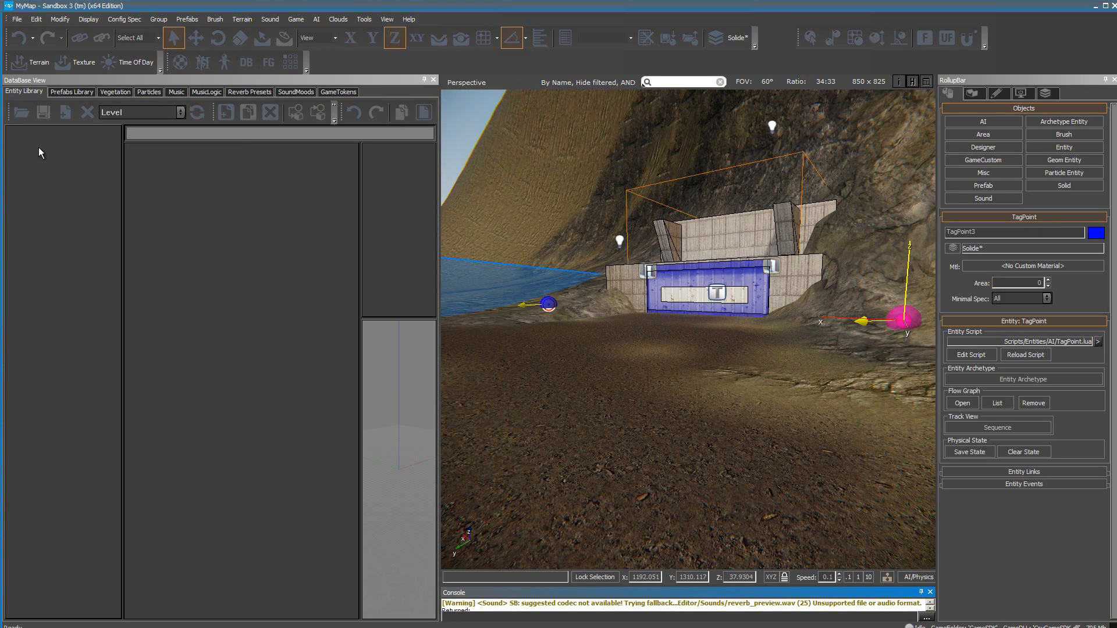
left_click(22, 112)
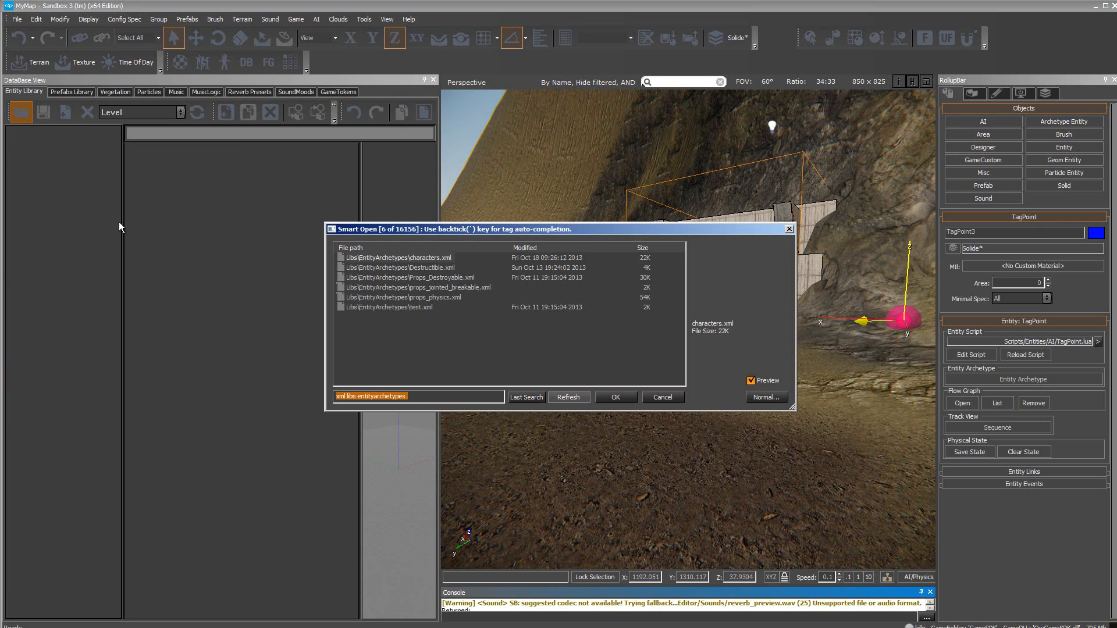
left_click(410, 259)
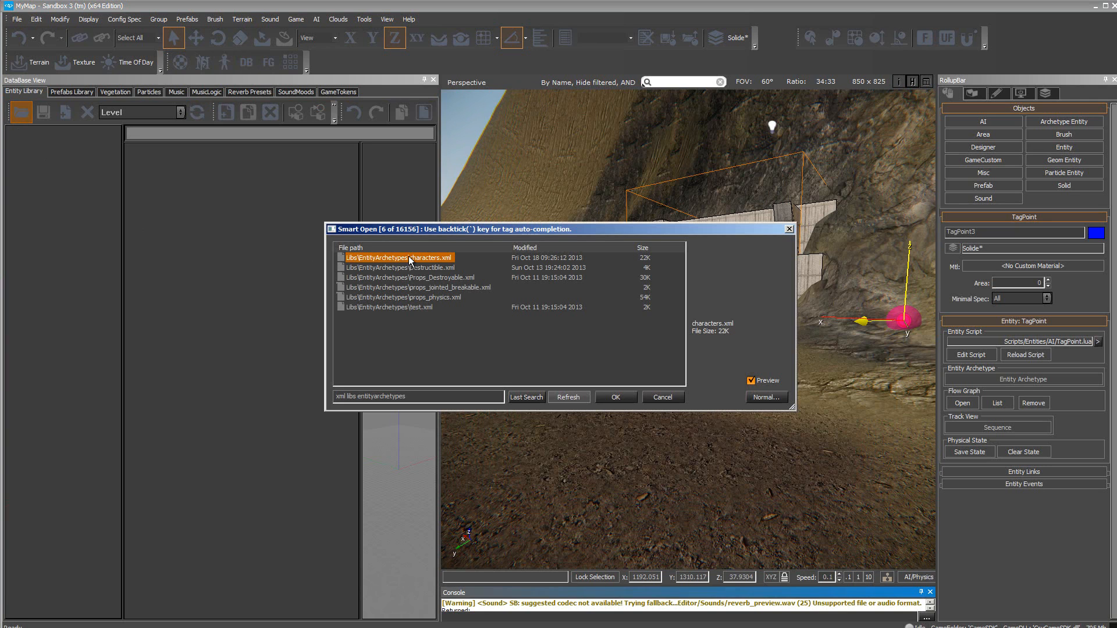
left_click(627, 399)
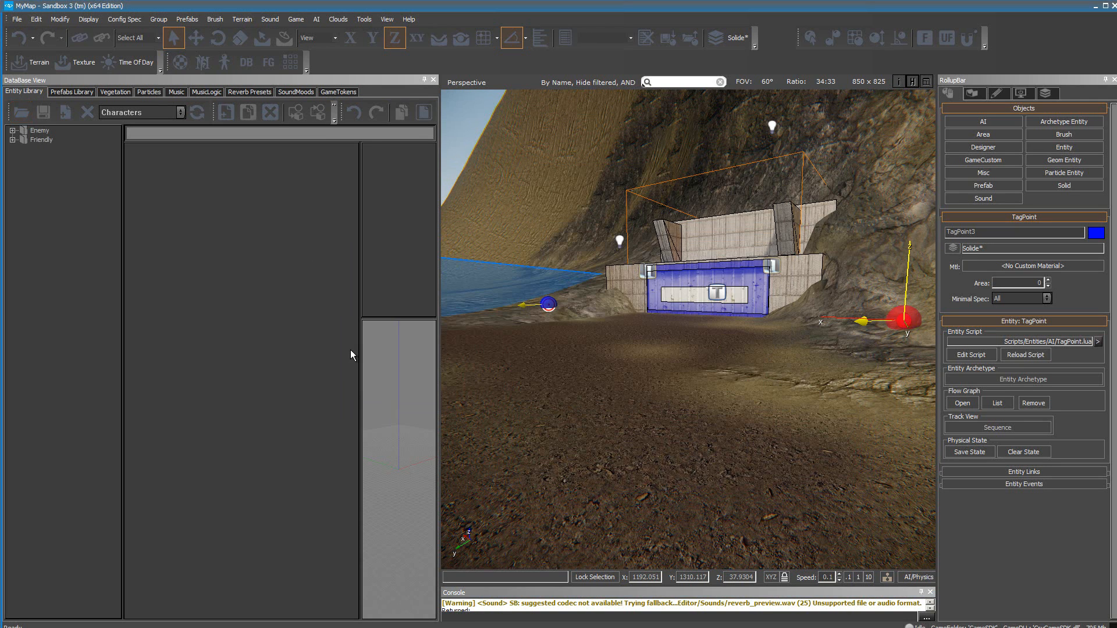
Expand the Enemy and Friendly groups and preview the Friendly Norm_Rifle archetype.
left_click(12, 133)
left_click(12, 131)
left_click(13, 168)
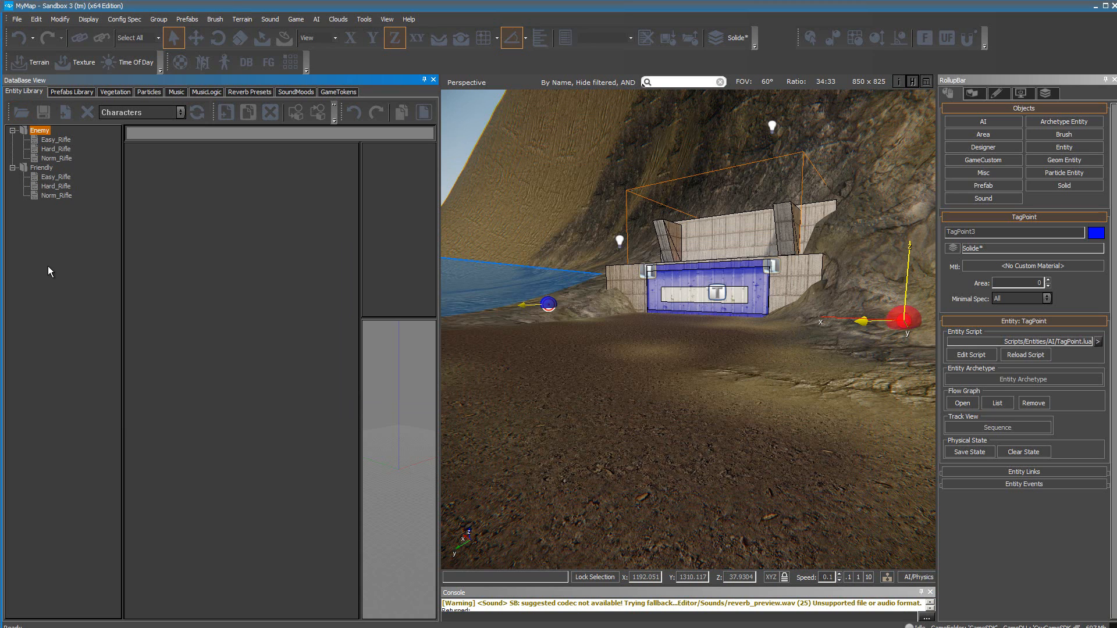
left_click(59, 196)
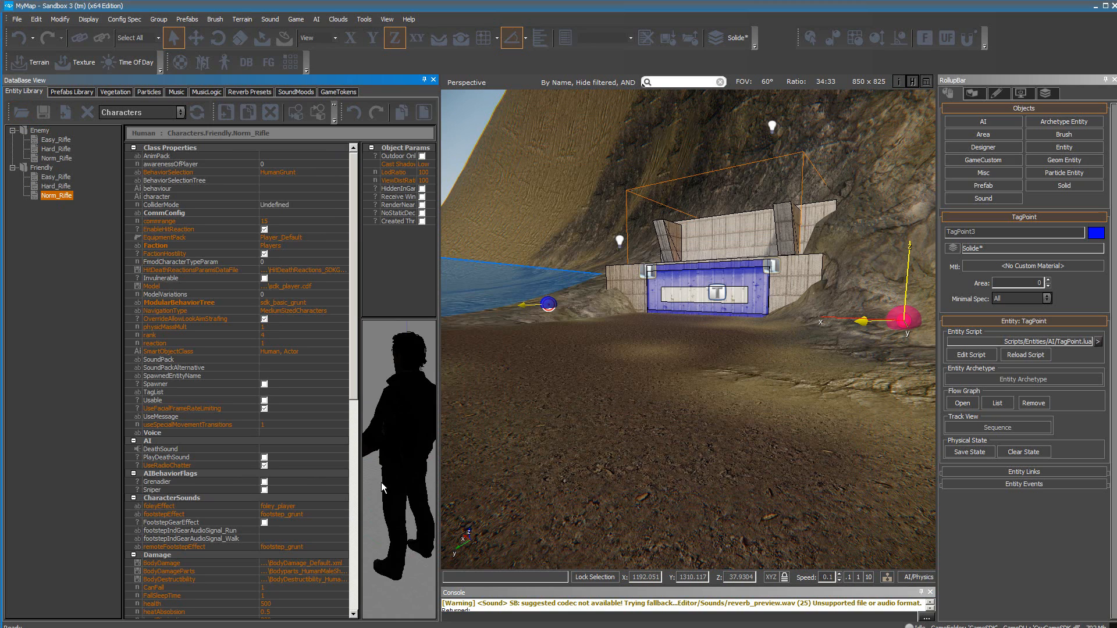
mouse_move(389, 469)
left_mouse_down()
mouse_move(408, 472)
mouse_move(388, 476)
left_mouse_up()
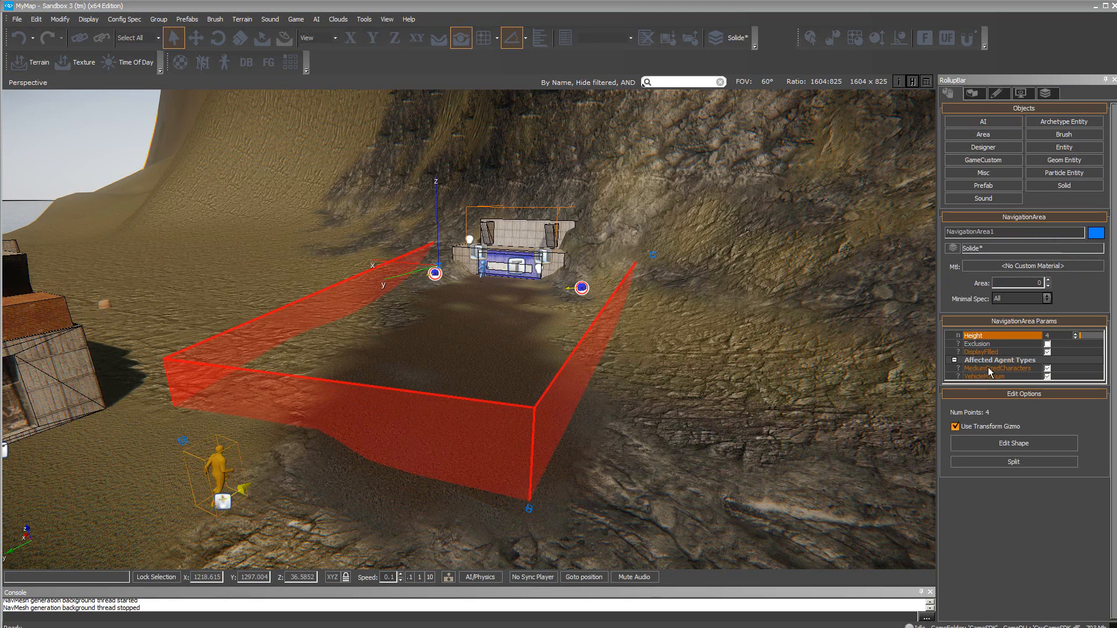
Examine the Height parameter of the navigation area laid out in front of the bunker.
left_click(1056, 337)
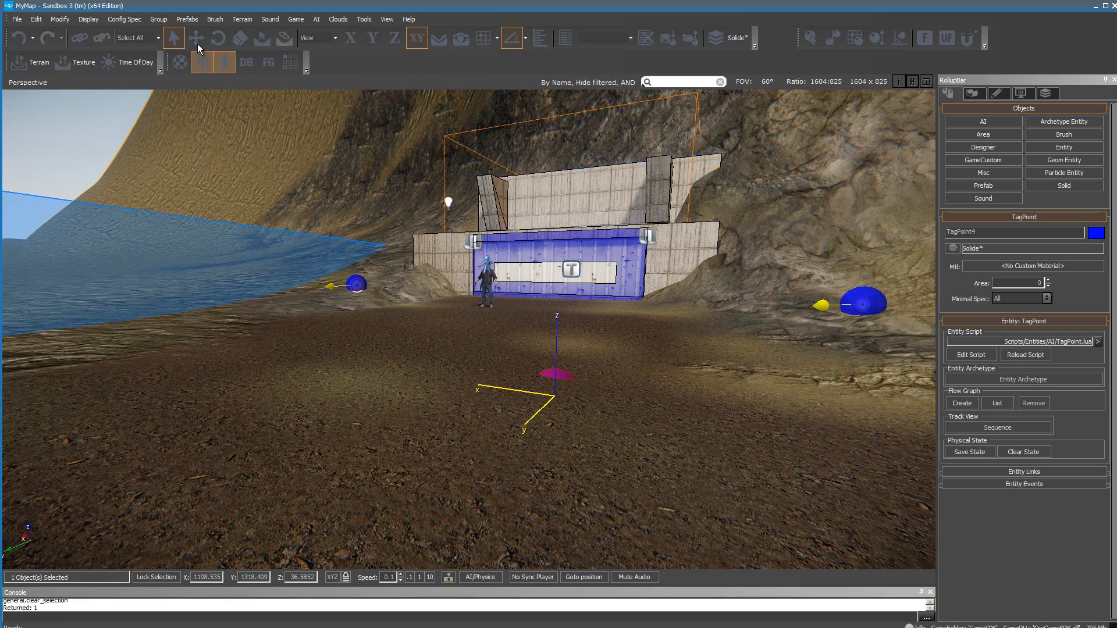
Try raising the extra tag point in front of the bunker vertically, and undo both its move and its placement.
left_click(197, 40)
left_click_drag(556, 309, 563, 260)
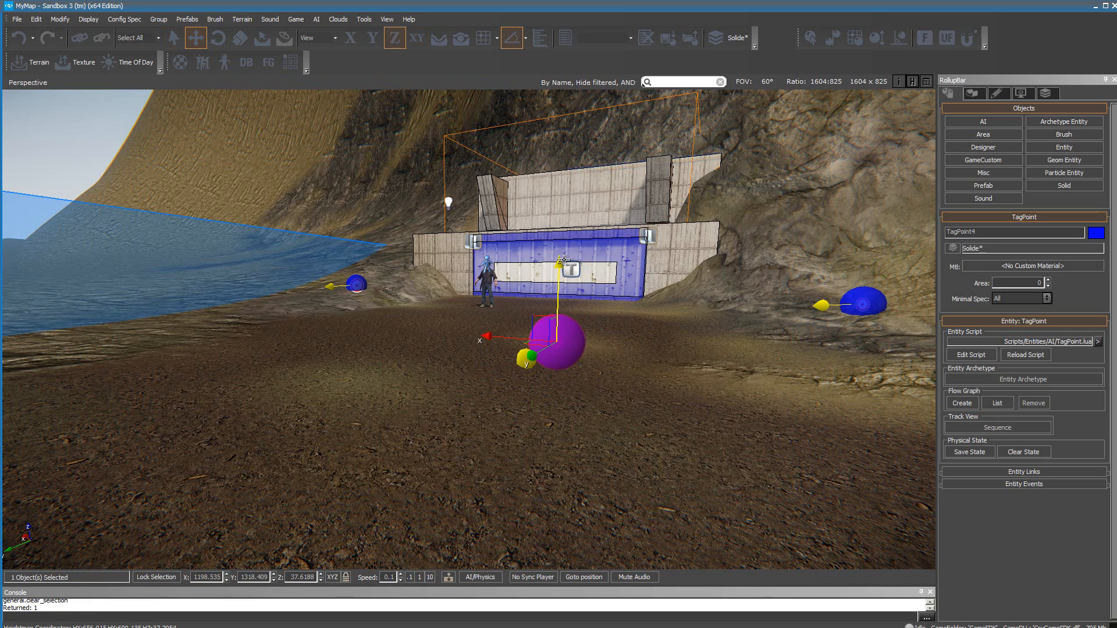
key("ctrl+z")
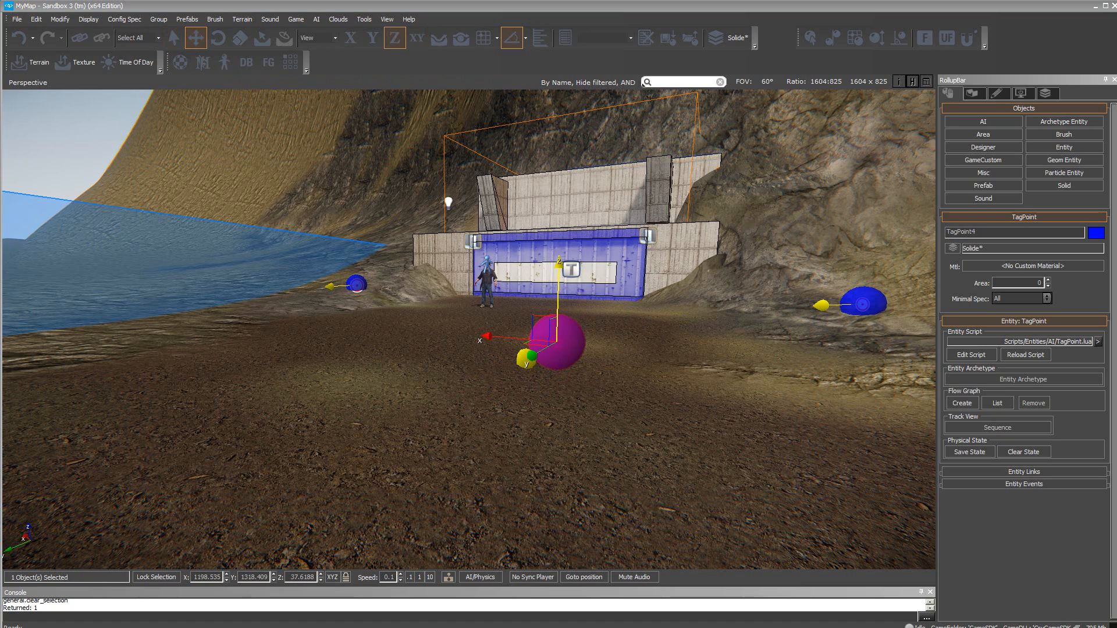
key("ctrl+z")
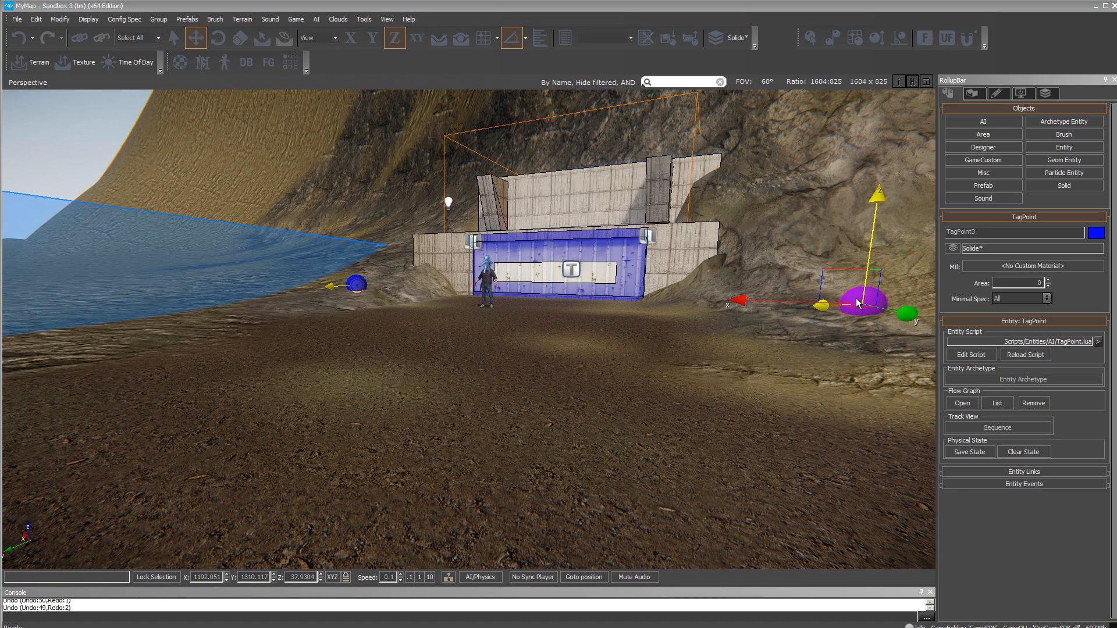
left_click(783, 355)
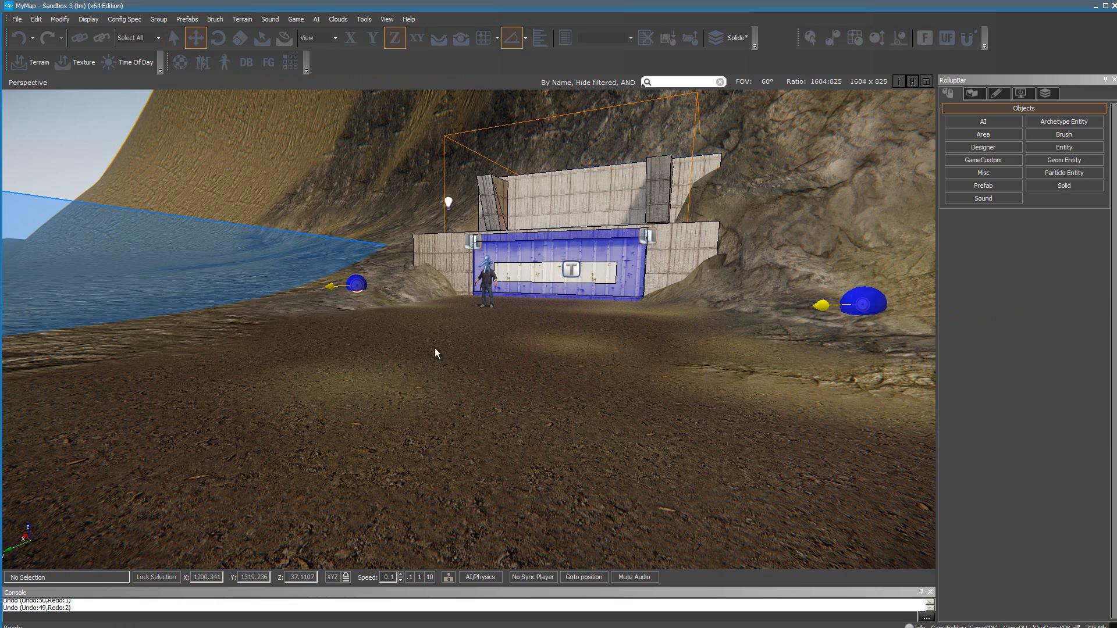
Create a flow graph for TagPoint3 in a group named MyFirst_IA.
left_click(362, 284)
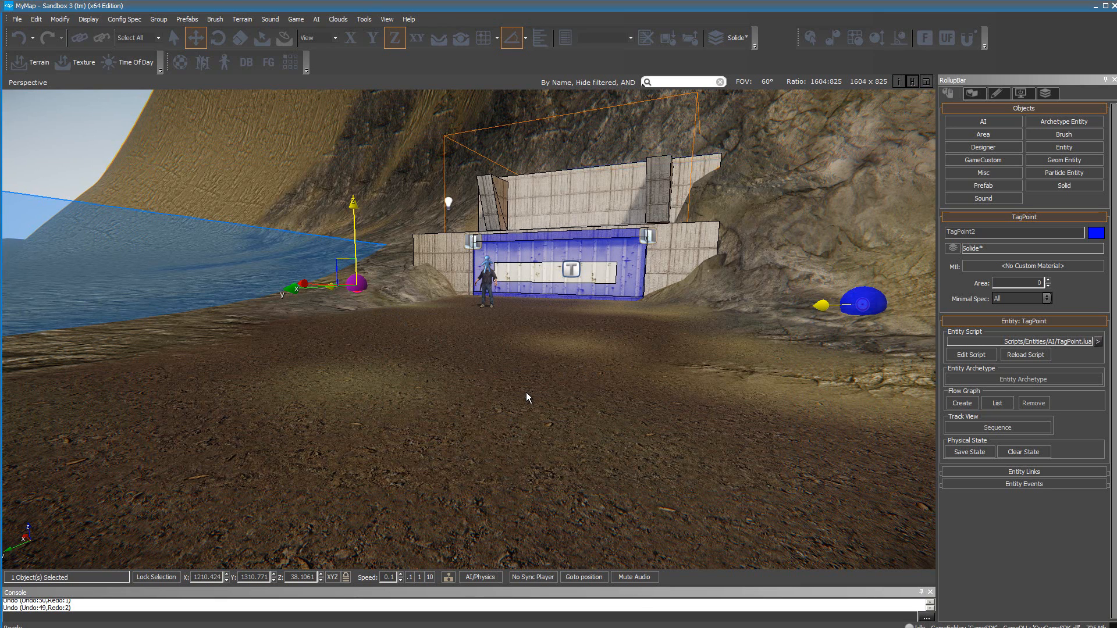
left_click(614, 441)
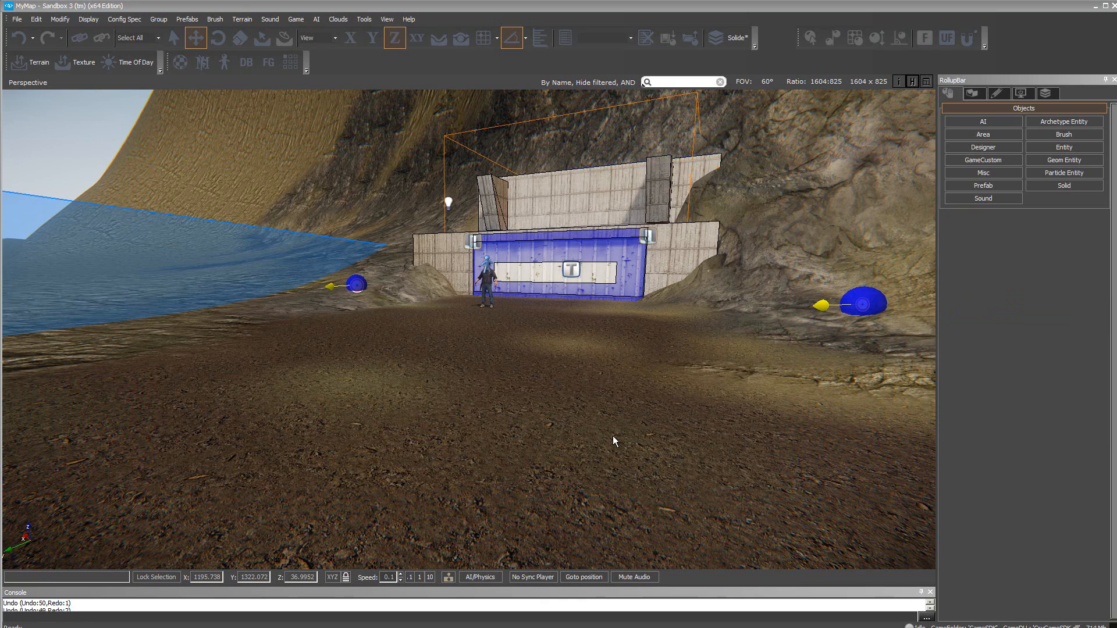
left_click(867, 295)
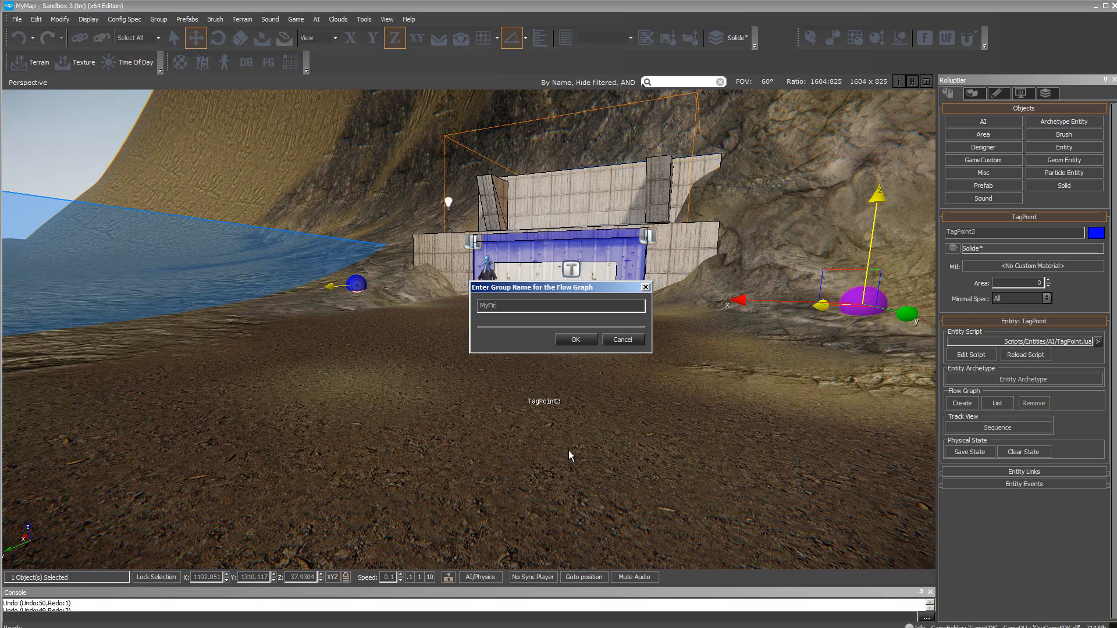
type("st_IA")
left_click(576, 340)
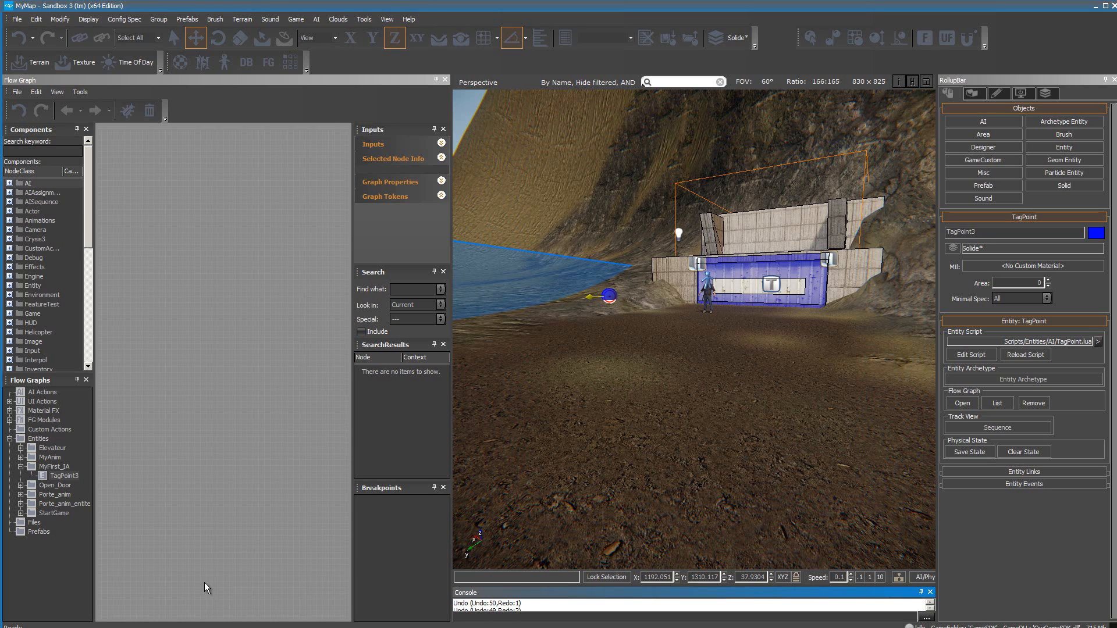
Select TagPoint2 beside the water and close the Flow Graph editor.
right_click_drag(767, 420, 820, 420)
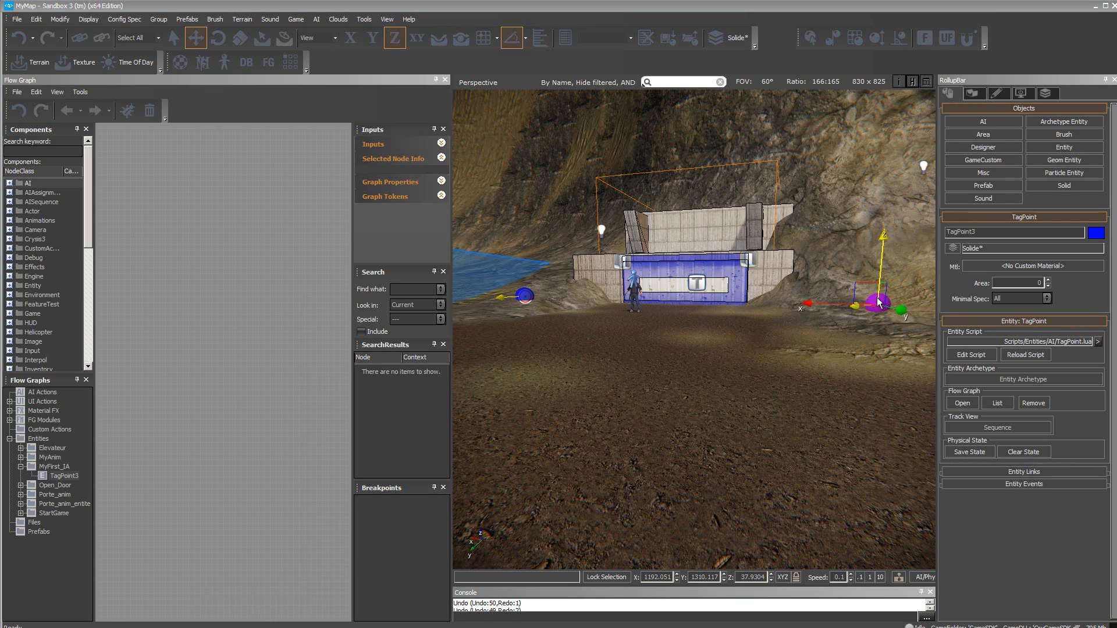
left_click(525, 296)
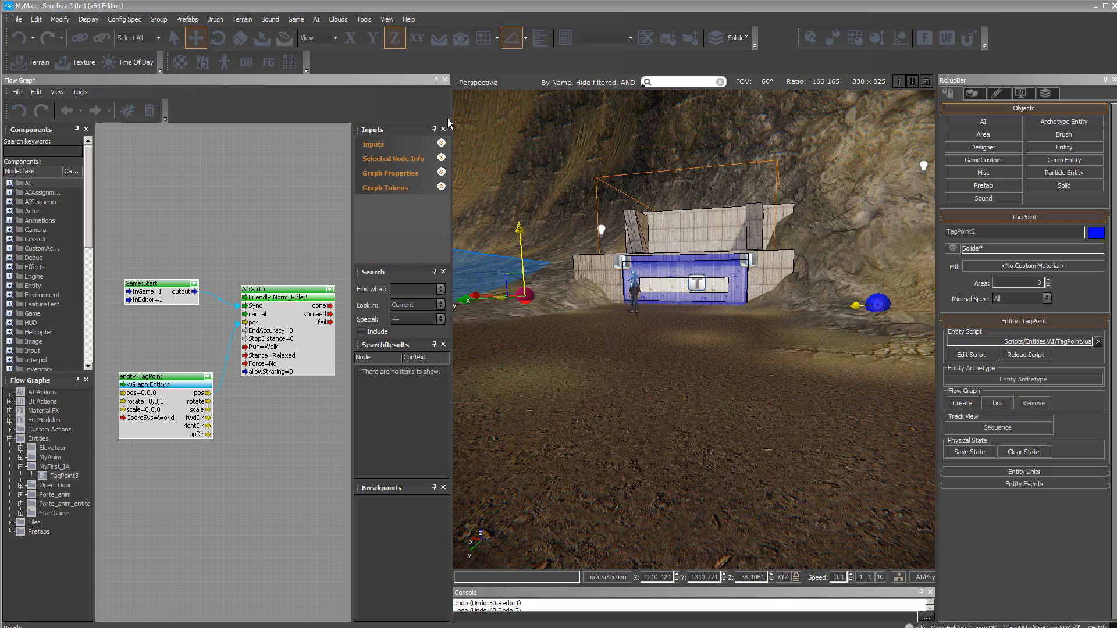
left_click(445, 80)
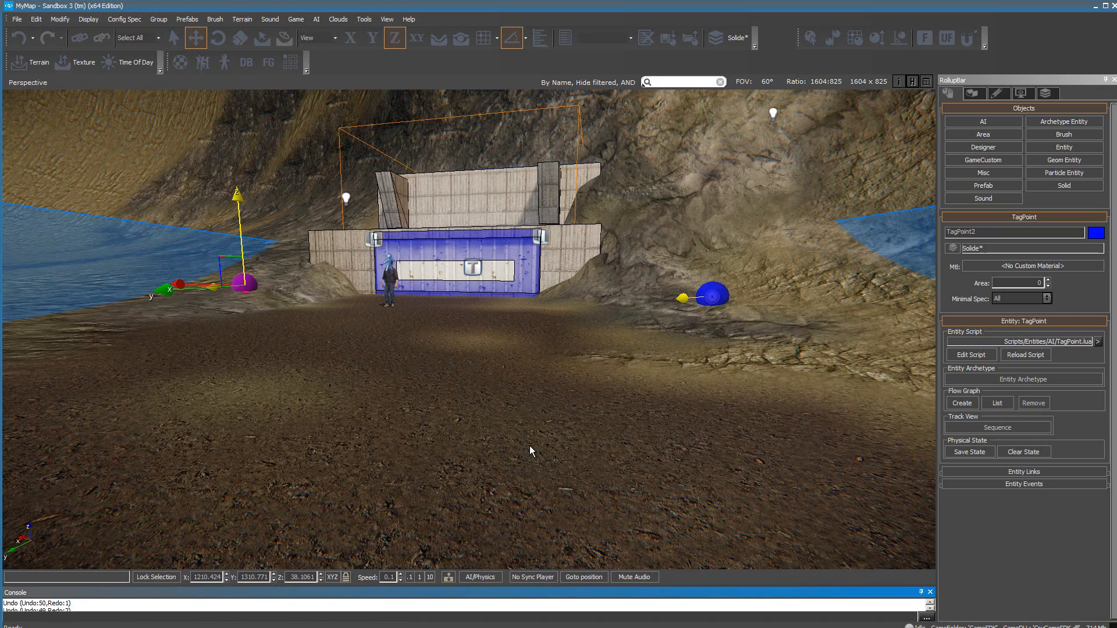
Run the AI/Physics simulation briefly to watch the soldier walk, stop it, and clear the selection.
left_click(480, 572)
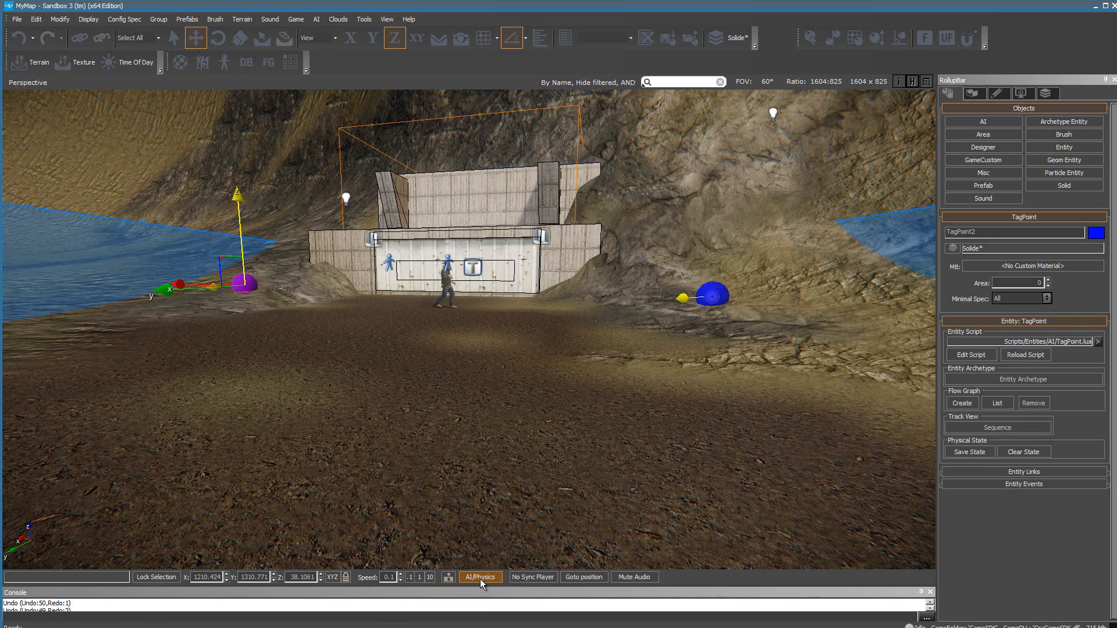
left_click(480, 578)
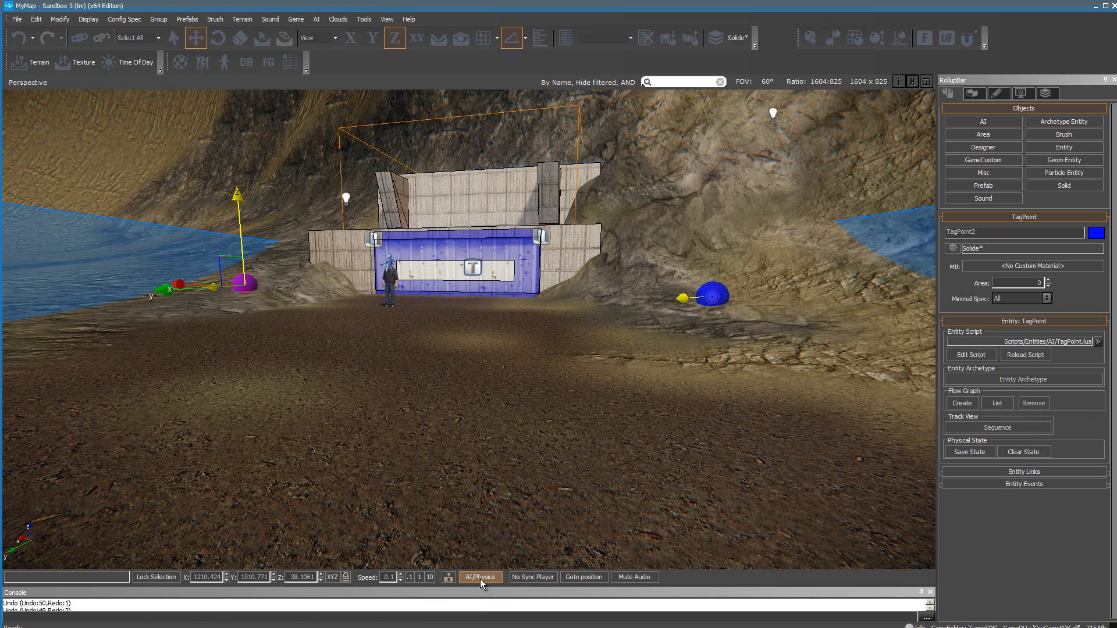
left_click(492, 448)
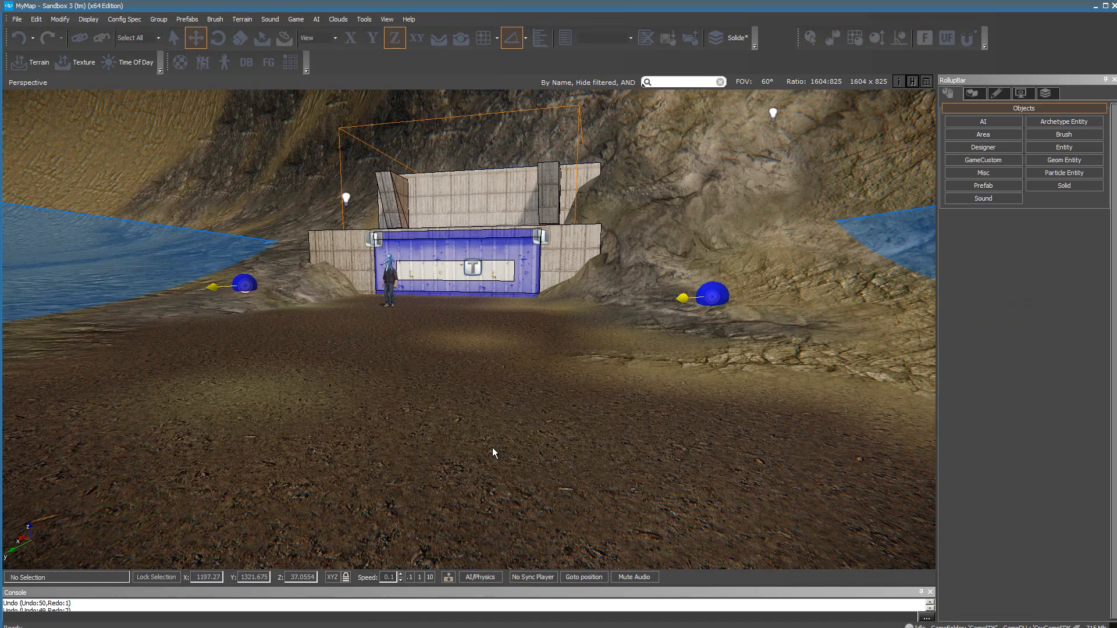
Test the level in game mode, following the soldier in front of the bunker, and return to the editor.
key("ctrl+g")
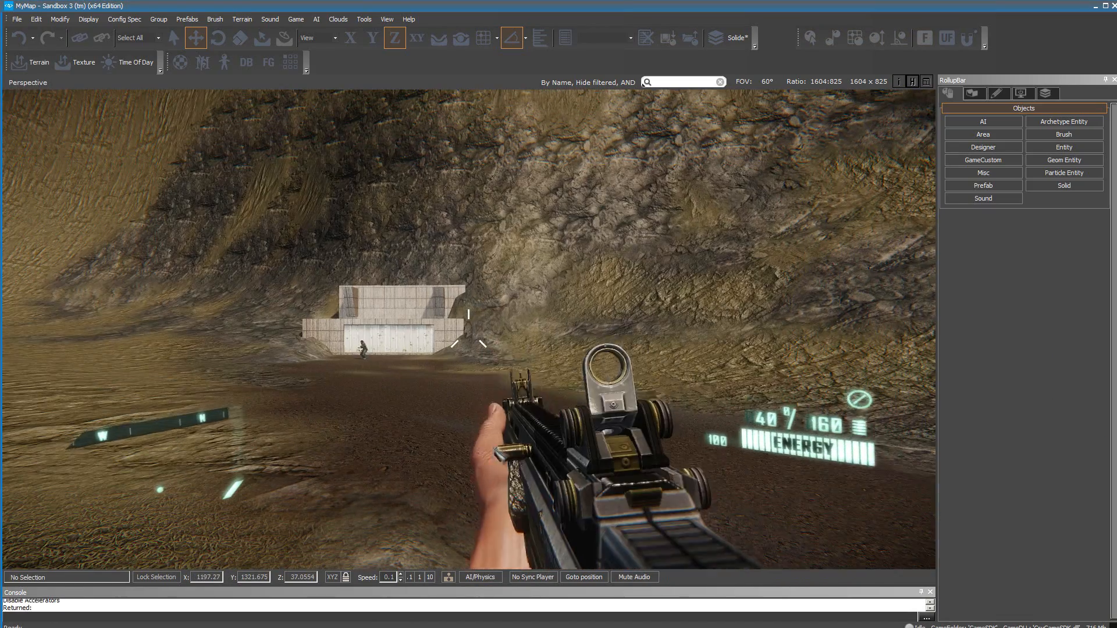
key("w")
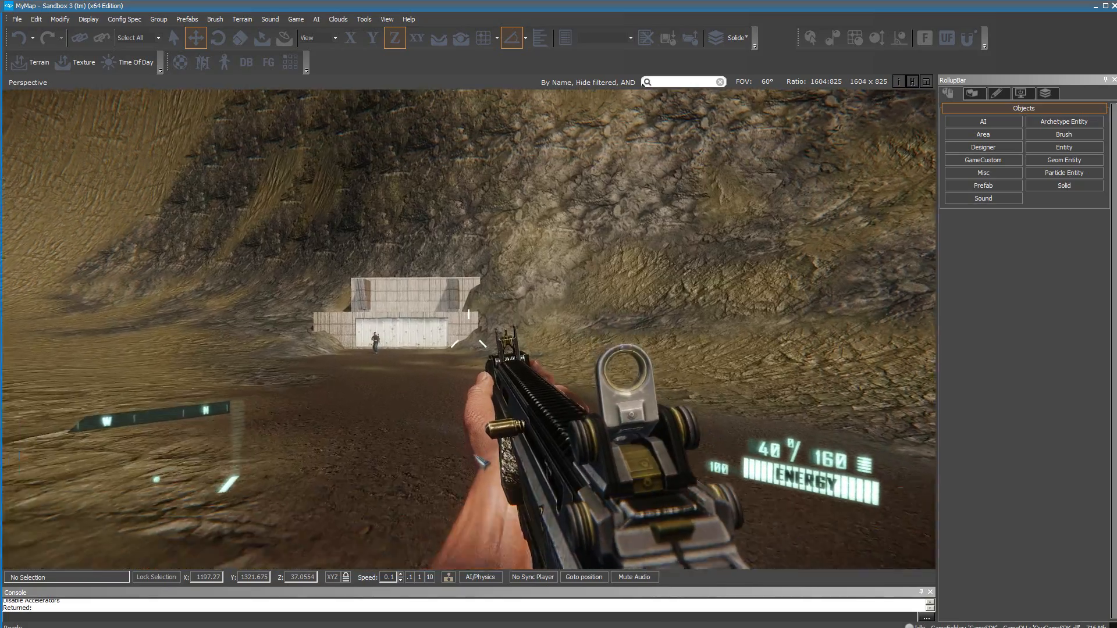
key("w")
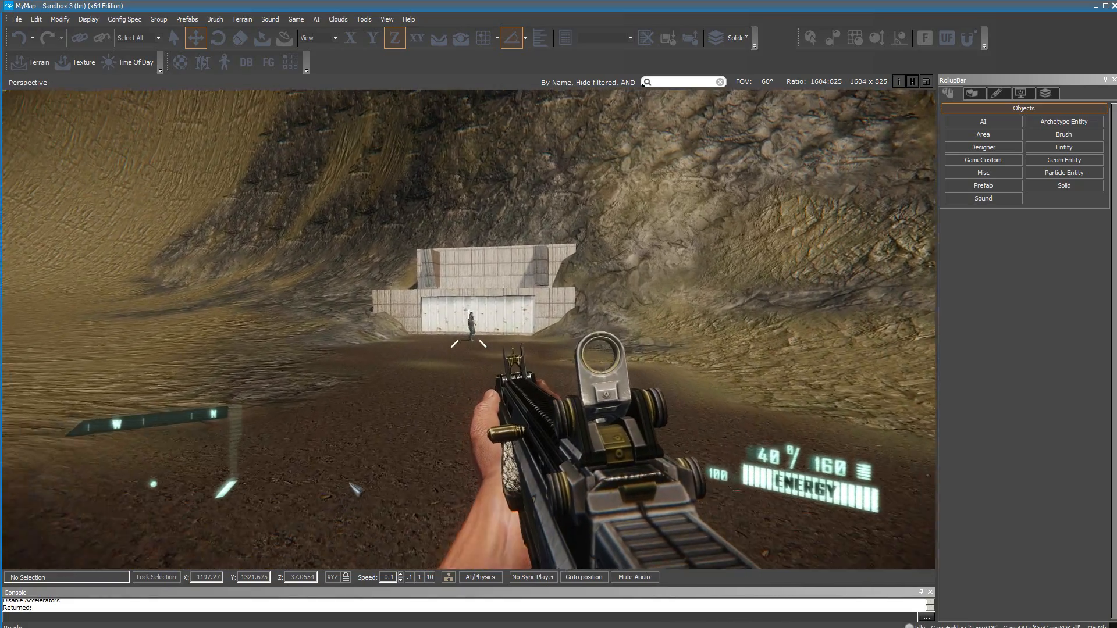
key("w")
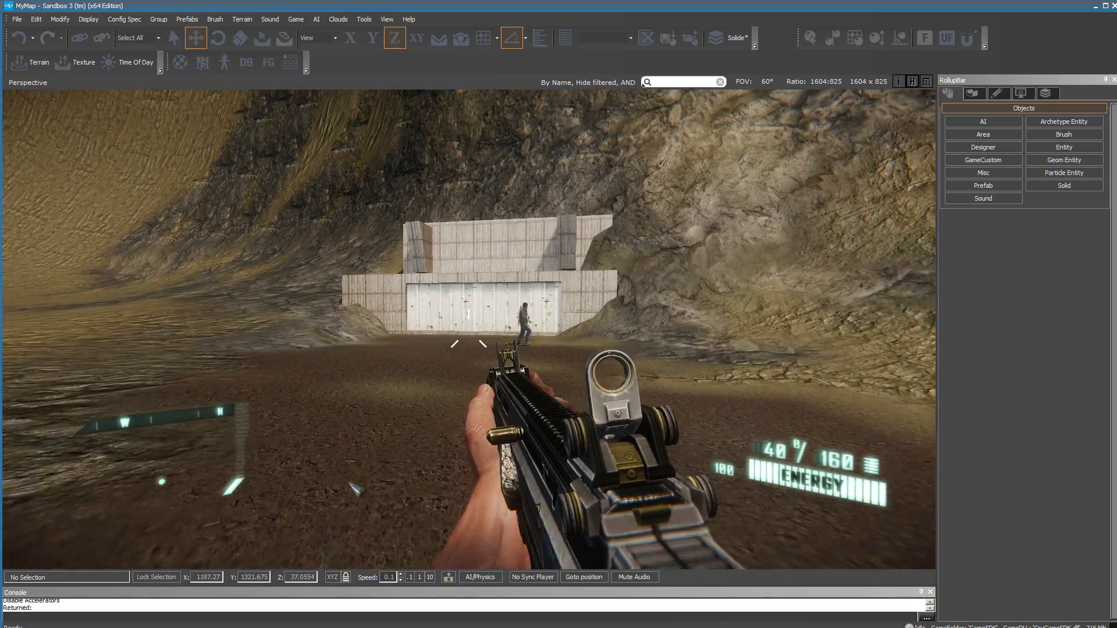
key("w")
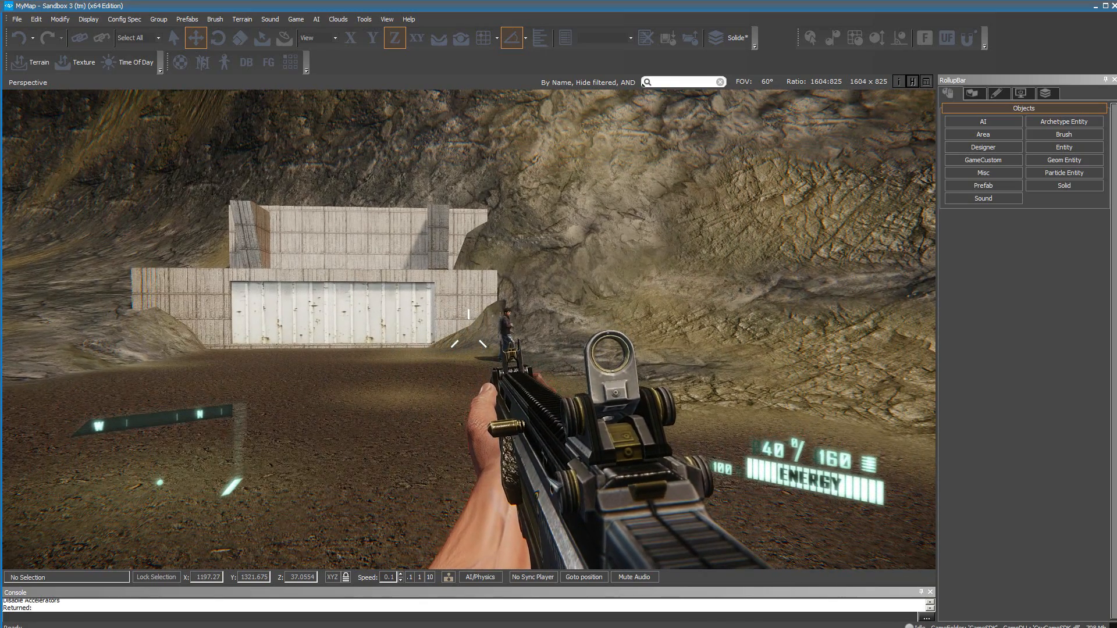
key("Escape")
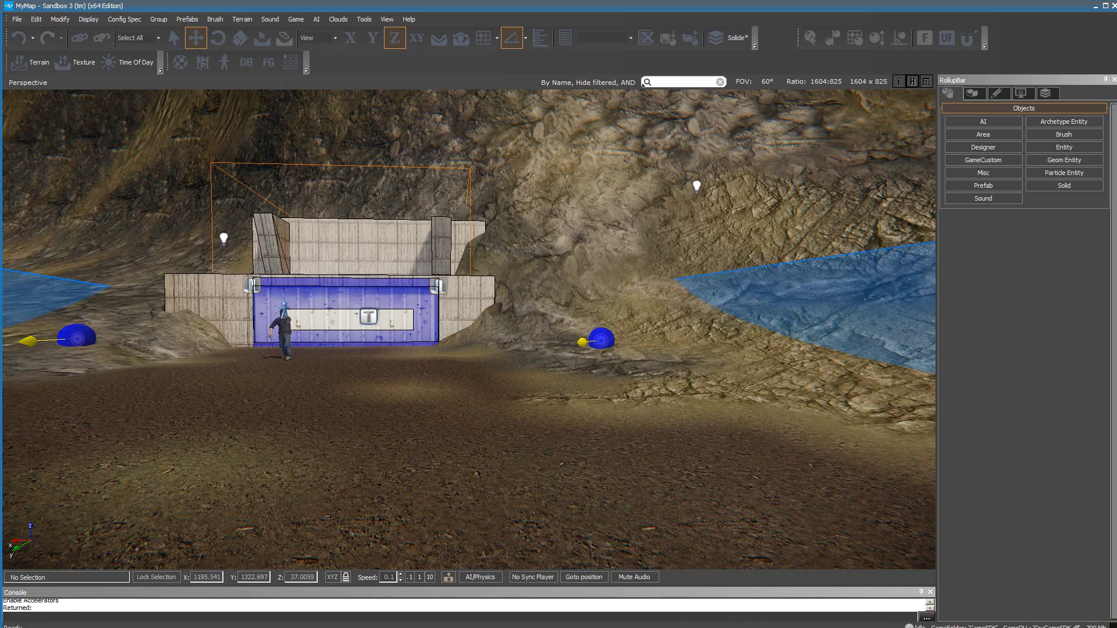
Open the MyFirst_IA flow graph attached to TagPoint3.
left_click(601, 338)
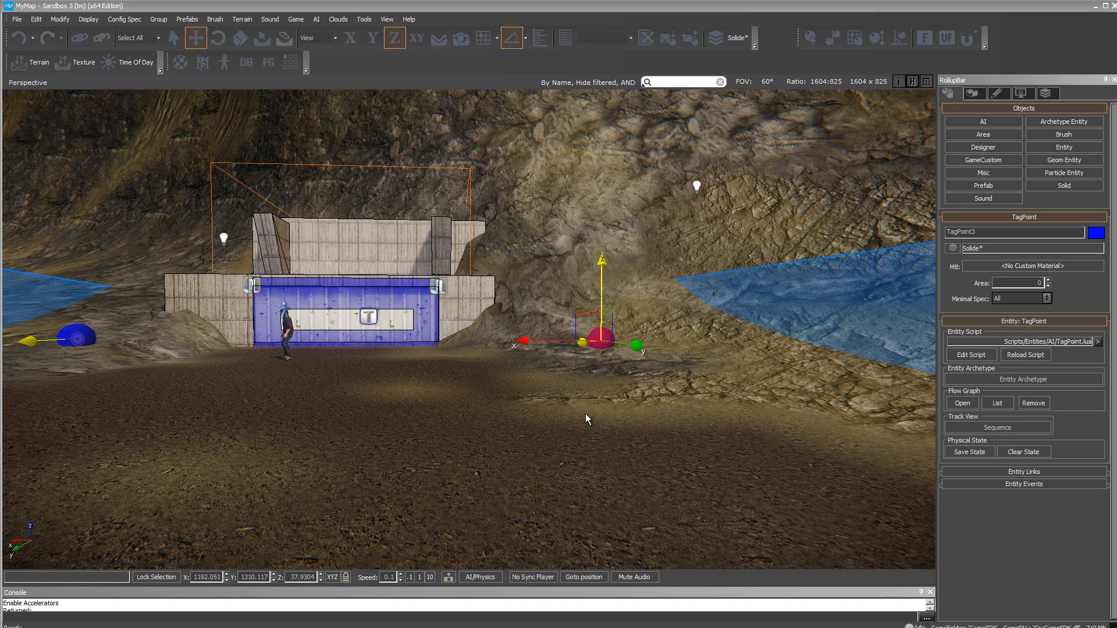
right_click(598, 338)
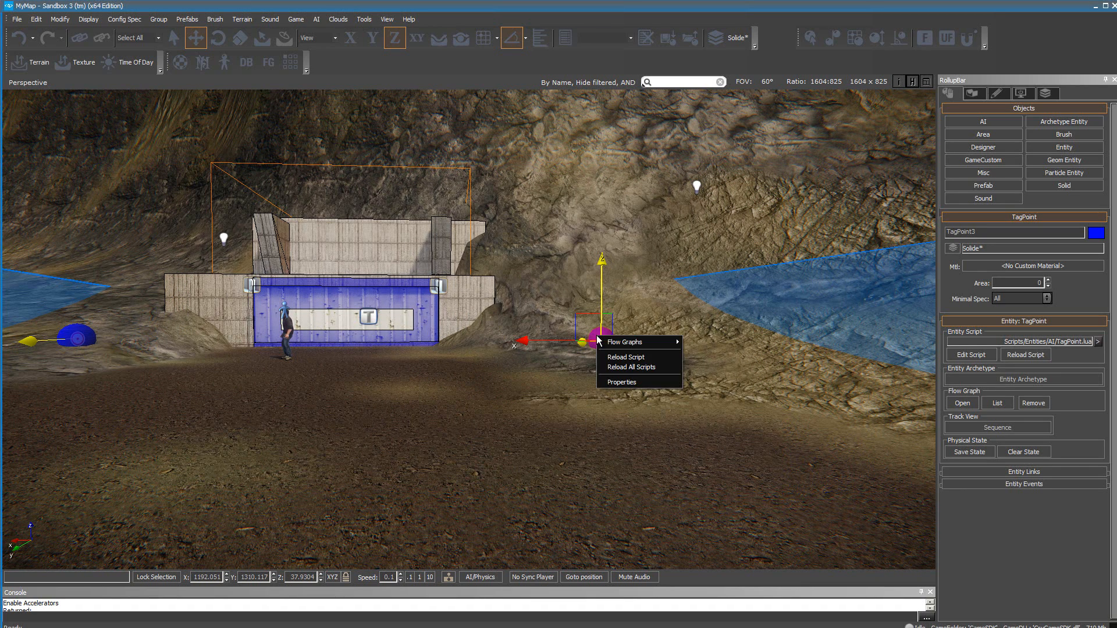
mouse_move(628, 342)
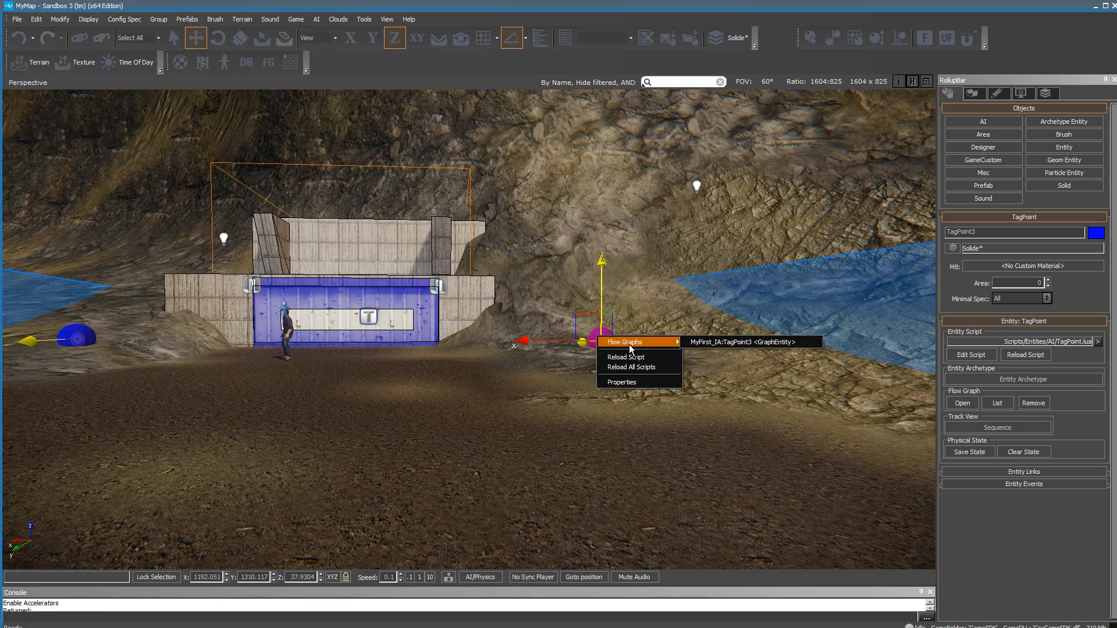
left_click(700, 344)
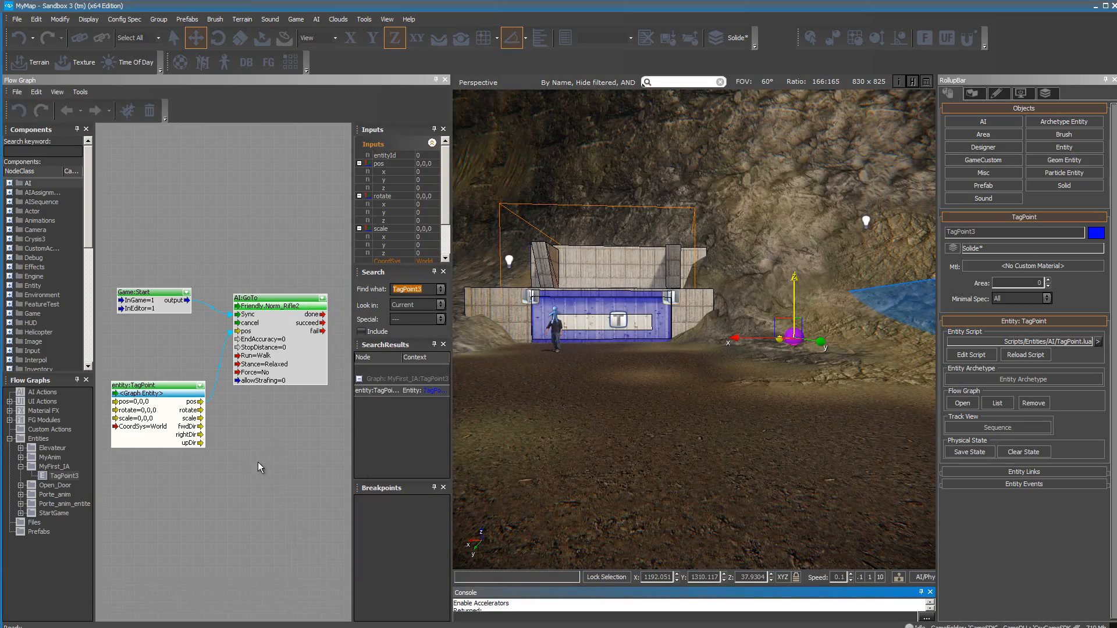
Add the TagPoint2 entity beside the water to the flow graph and place its node below the existing TagPoint node.
right_click_drag(263, 459, 267, 403)
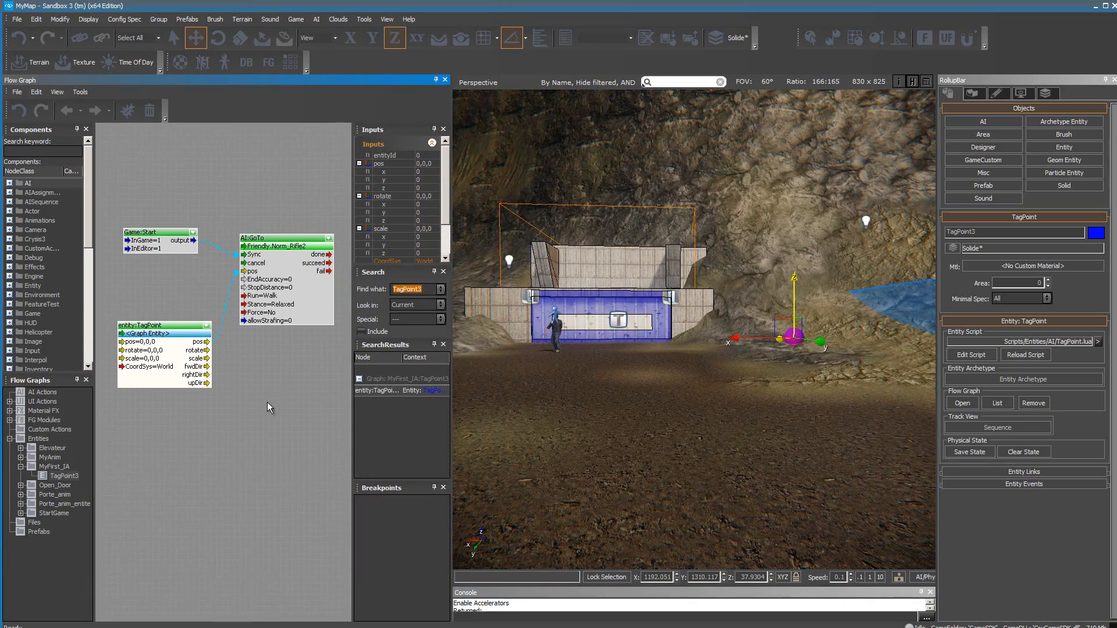
right_click_drag(769, 477, 768, 477)
left_click(575, 331)
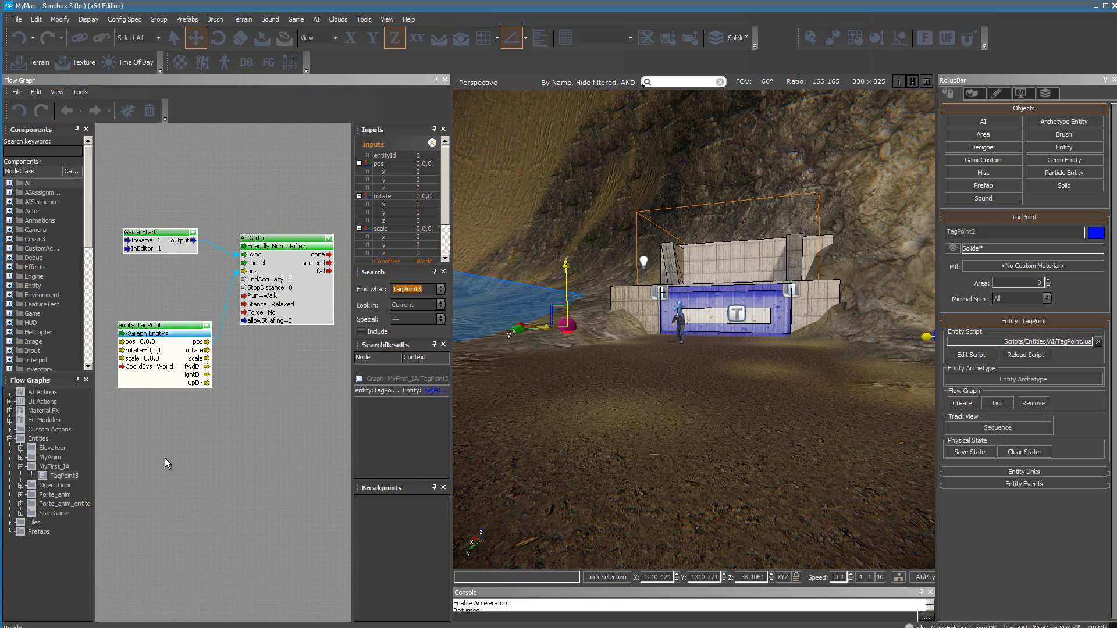
right_click(146, 436)
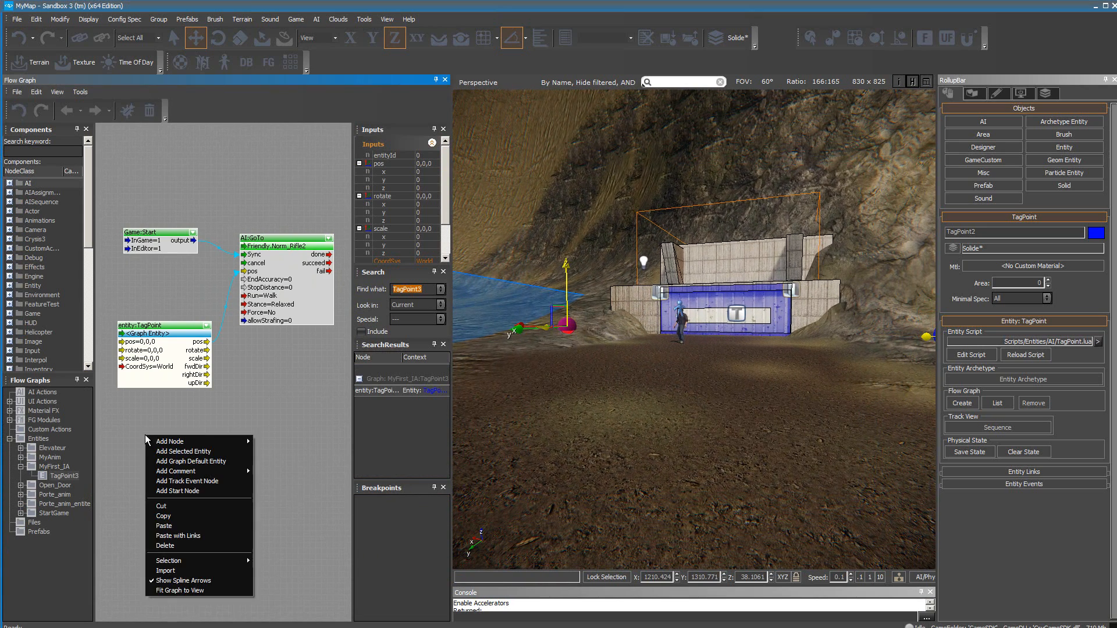
left_click(170, 452)
left_click_drag(190, 440, 163, 455)
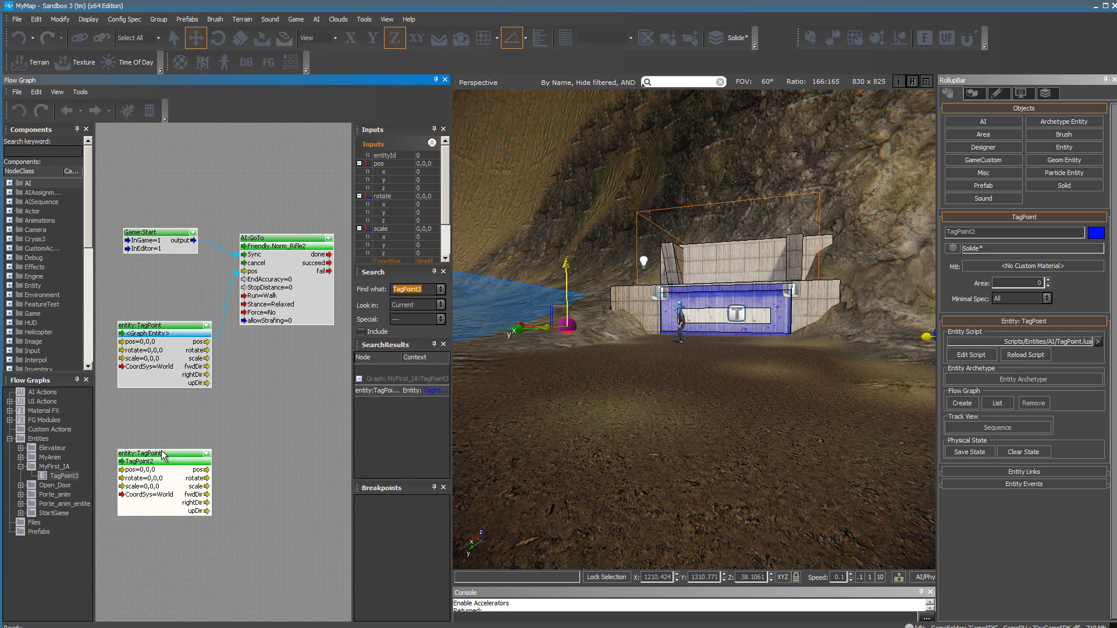
Duplicate the AI:GoTo node for the soldier and place the copy directly below the original.
left_click(287, 240)
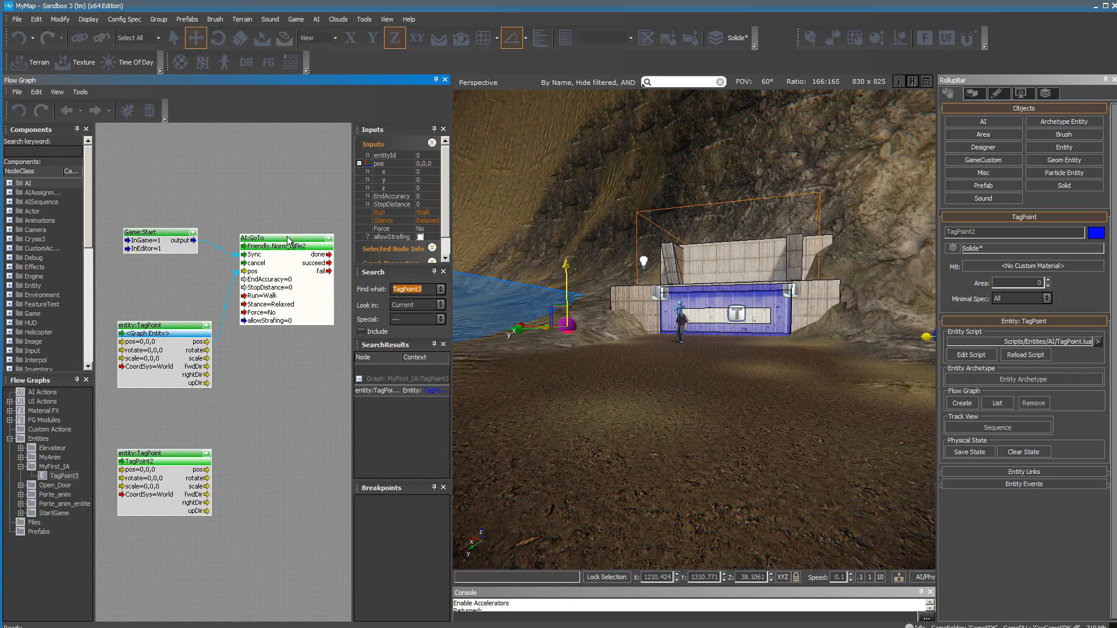
key("ctrl+v")
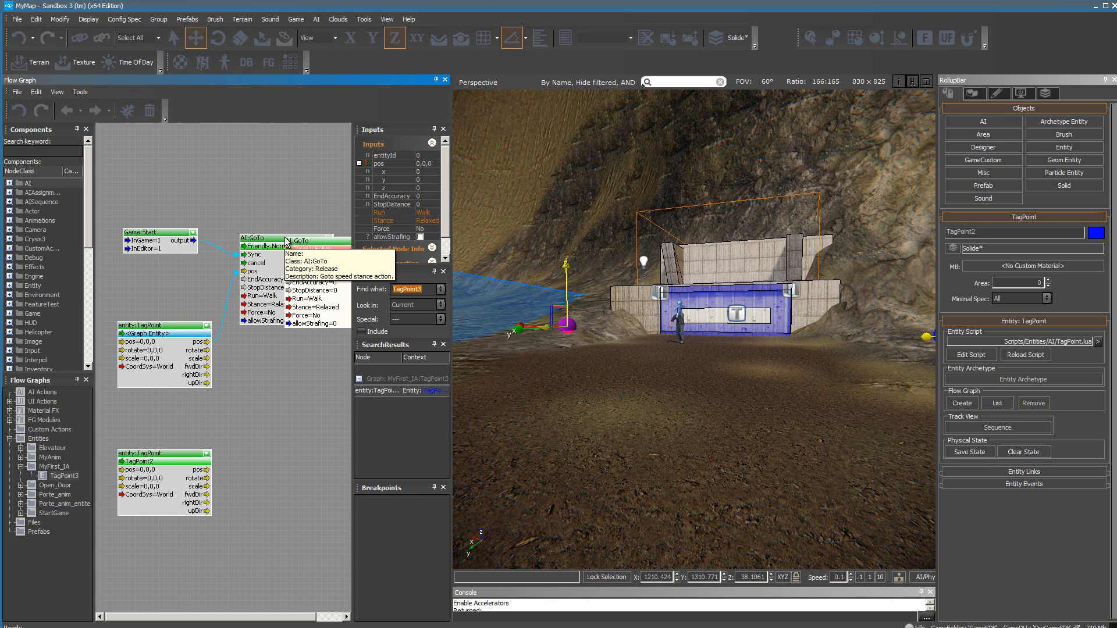
left_click_drag(326, 246, 282, 382)
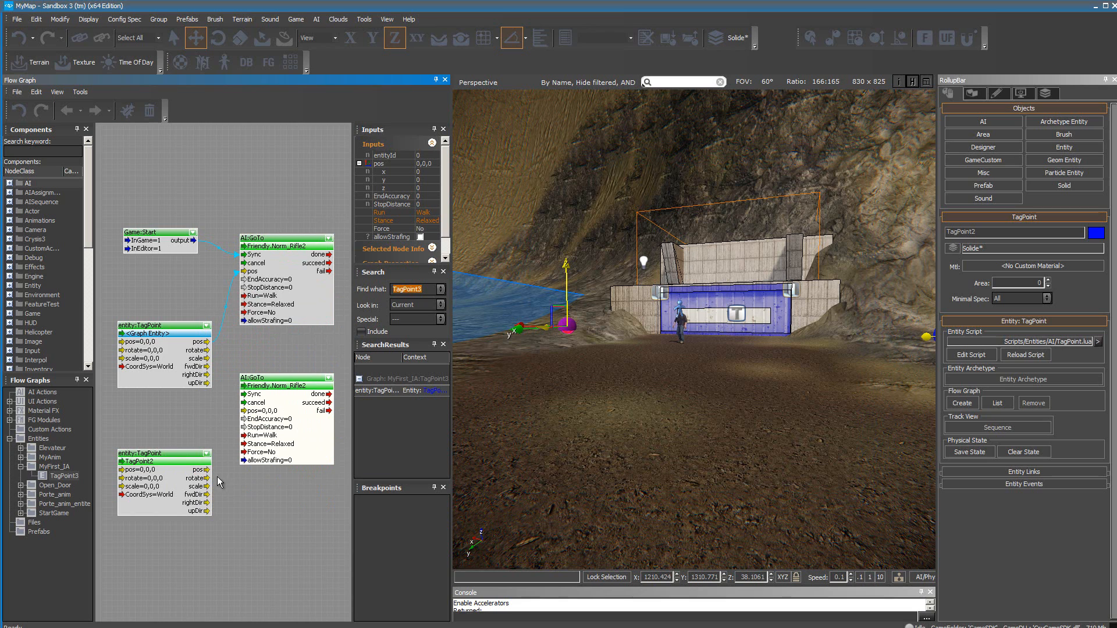
Connect TagPoint2's pos output to the copied AI:GoTo's pos, and the first AI:GoTo's succeed output to the copy's Sync.
left_click_drag(207, 470, 245, 411)
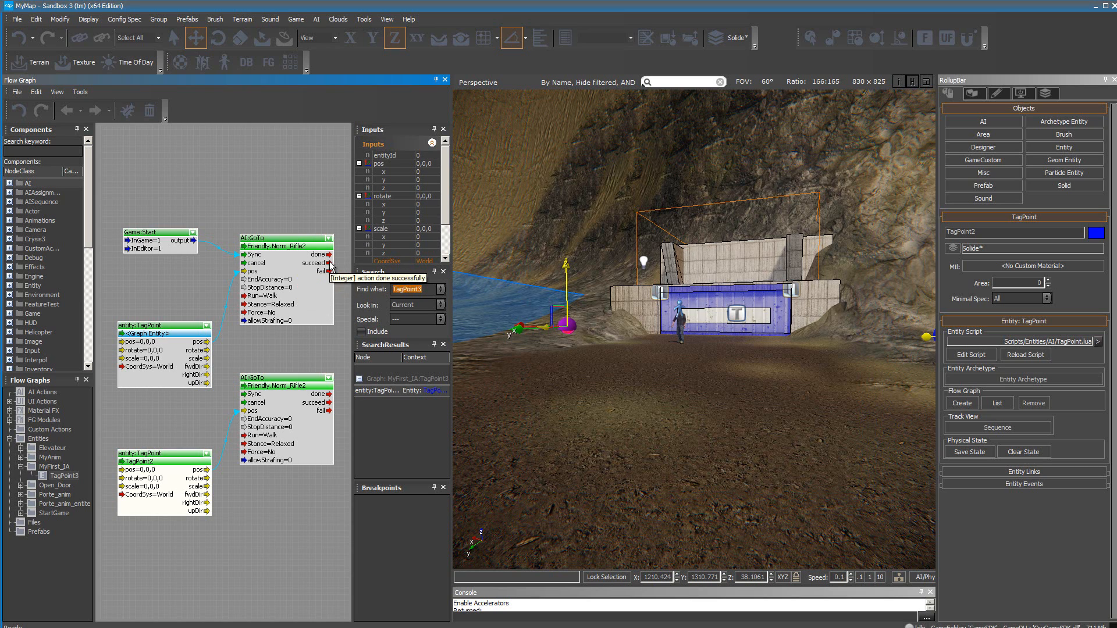
left_click_drag(330, 263, 246, 396)
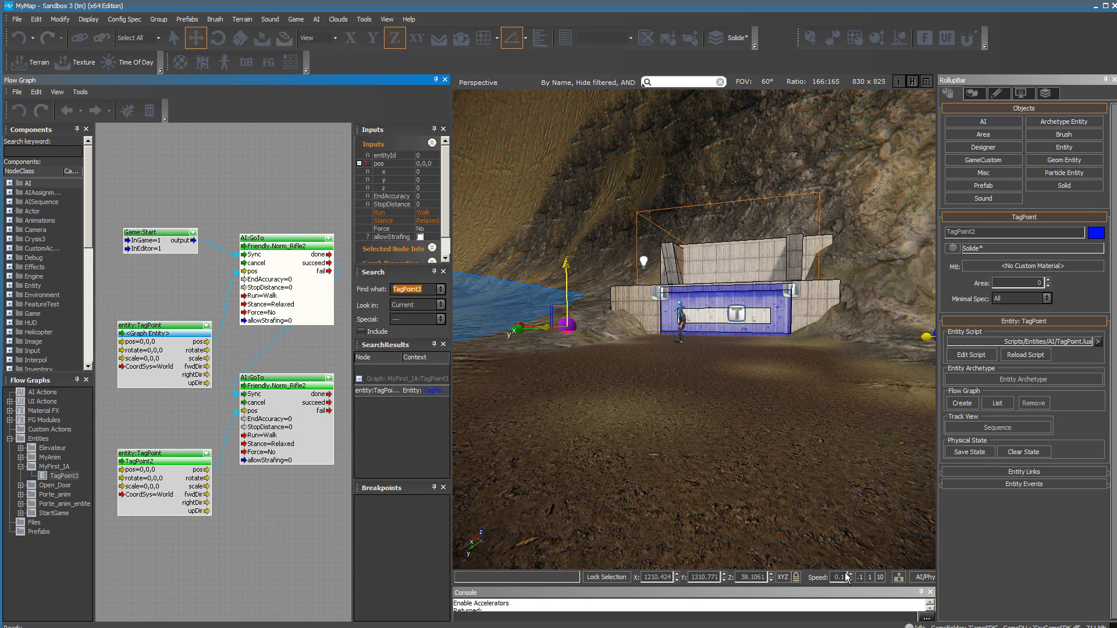
Run the AI/Physics simulation to examine the soldier's walk between the two tag points, then stop it.
left_click(920, 579)
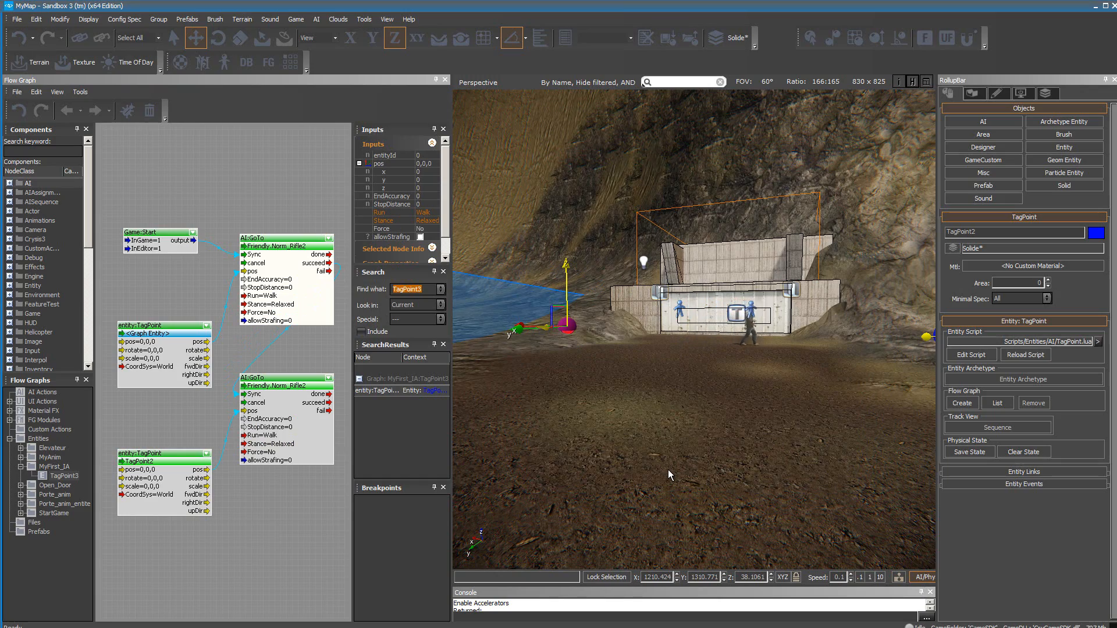
right_click_drag(646, 454, 719, 431)
scroll(687, 456, "up", 4)
scroll(741, 432, "up", 4)
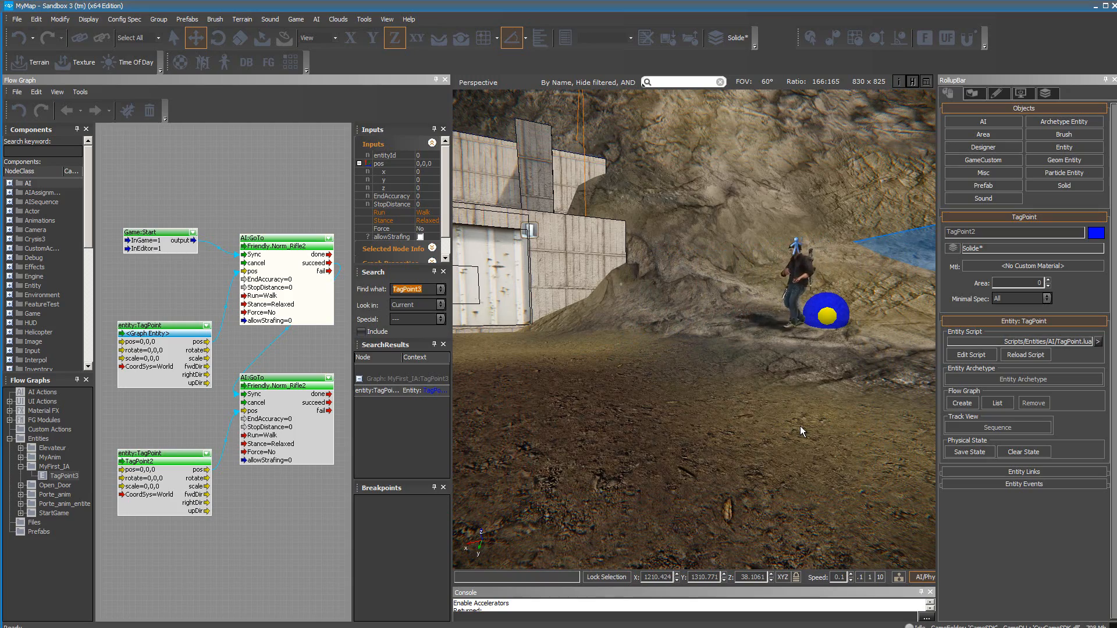
right_click_drag(801, 426, 799, 426)
scroll(795, 424, "down", 5)
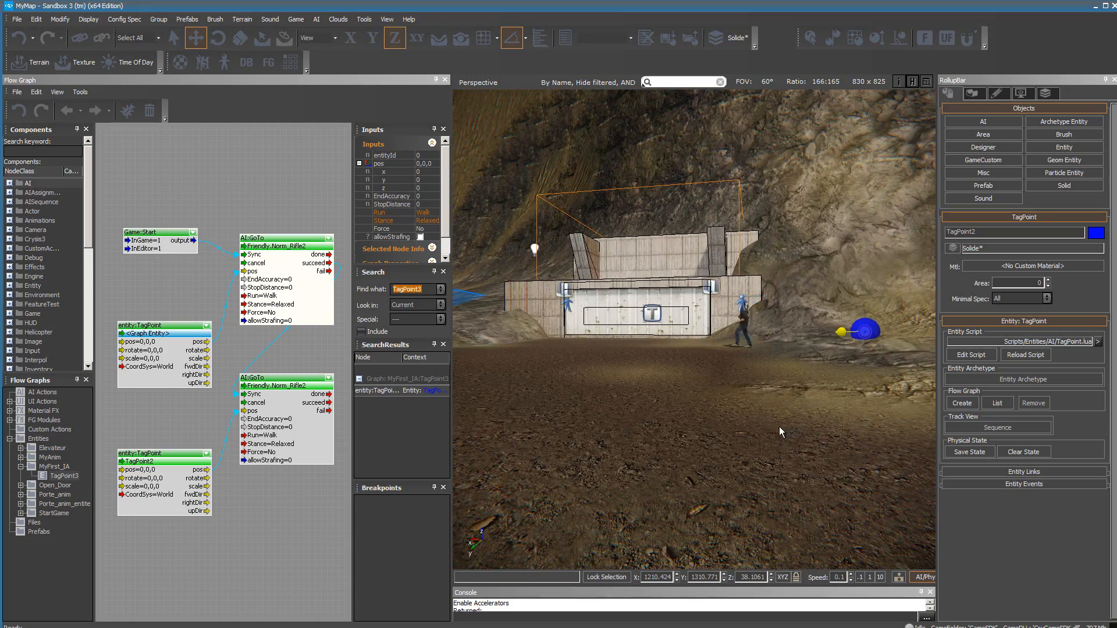
left_click(925, 577)
right_click_drag(669, 449, 665, 449)
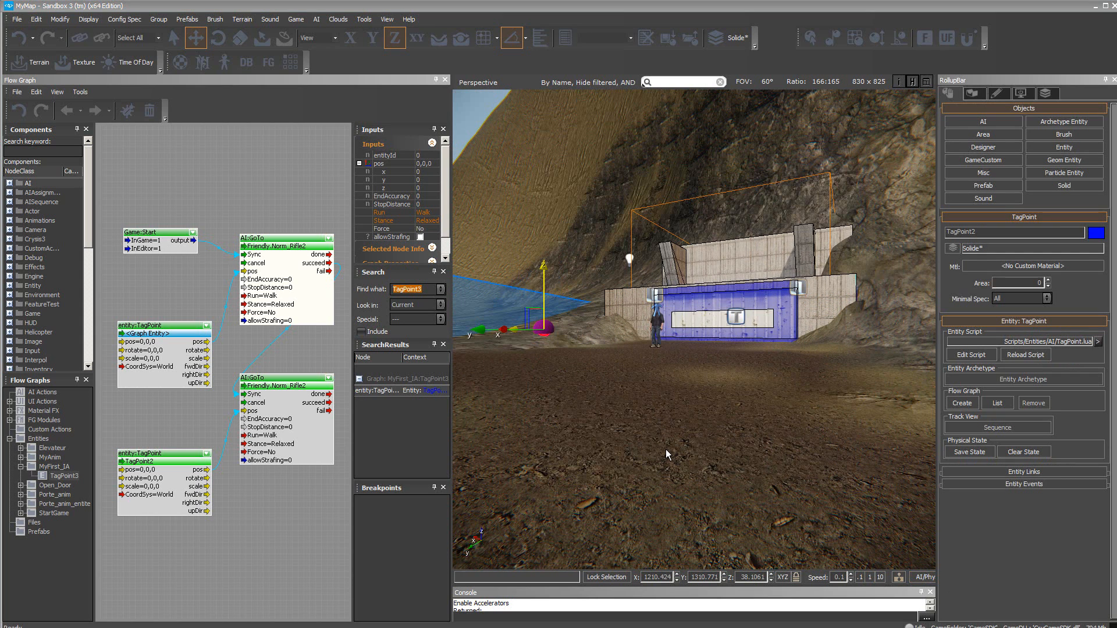
right_click_drag(609, 420, 604, 416)
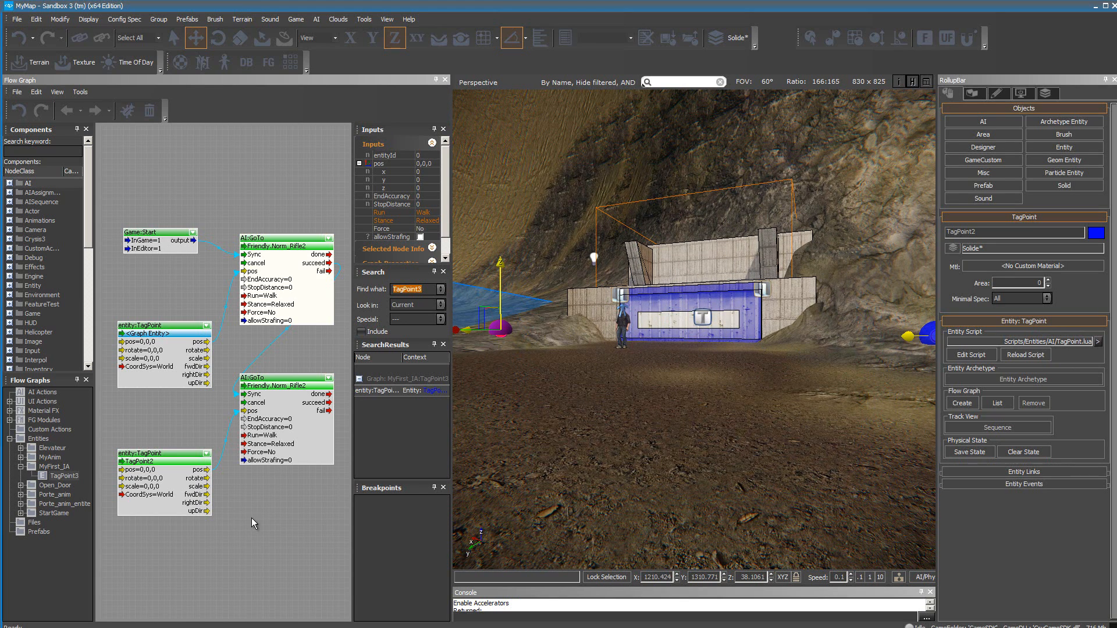
Add a Logic:Any node in the free space above the first AI:GoTo node.
right_click(215, 140)
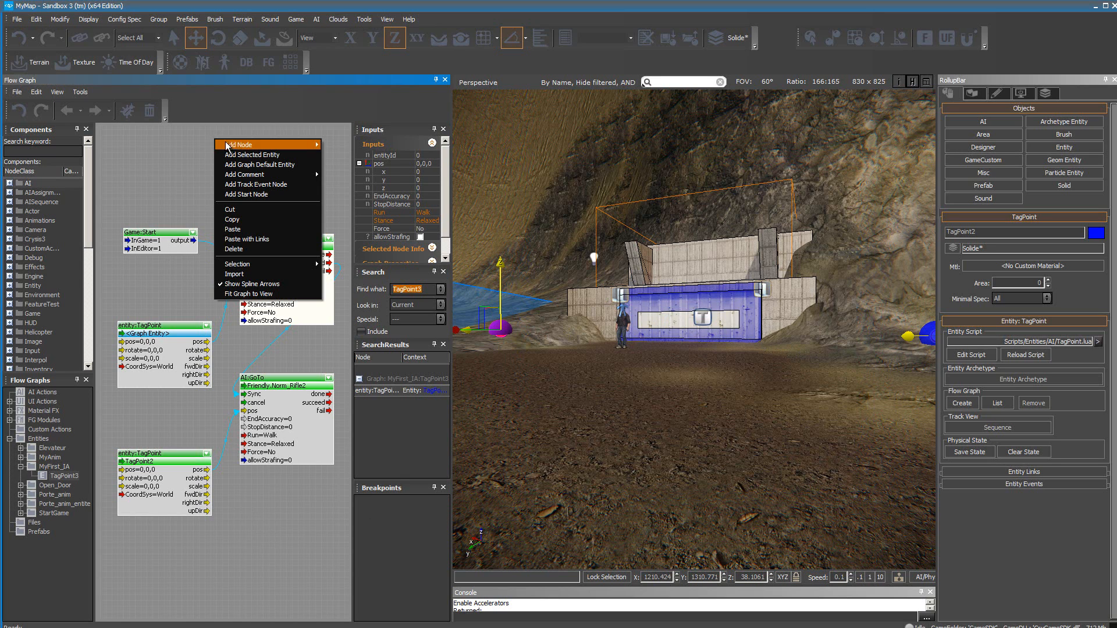
mouse_move(238, 146)
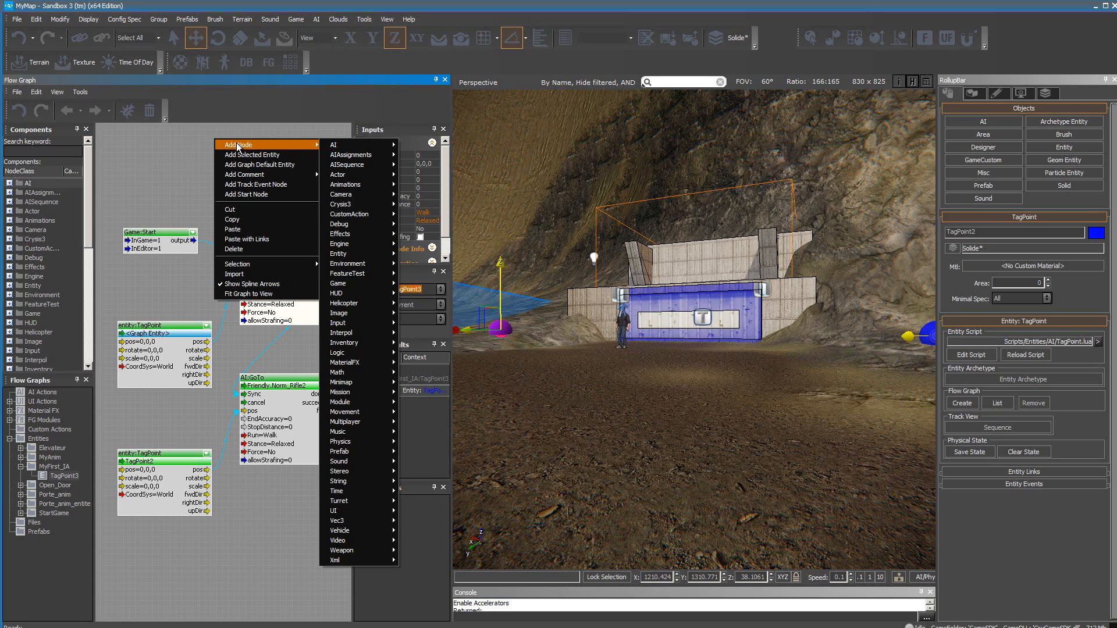
mouse_move(345, 353)
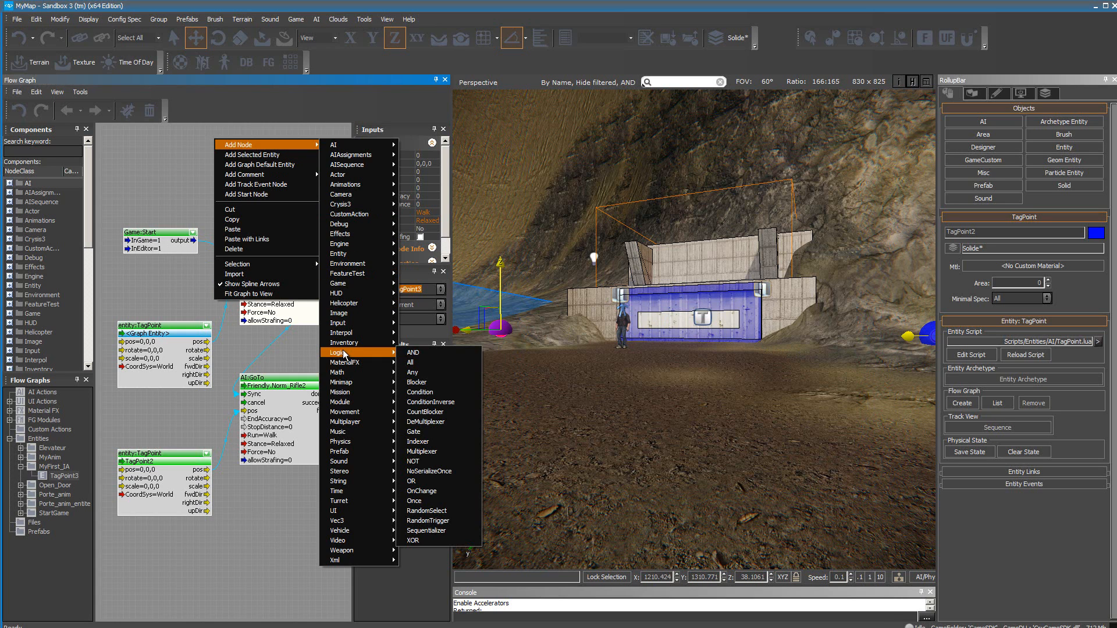
left_click(438, 372)
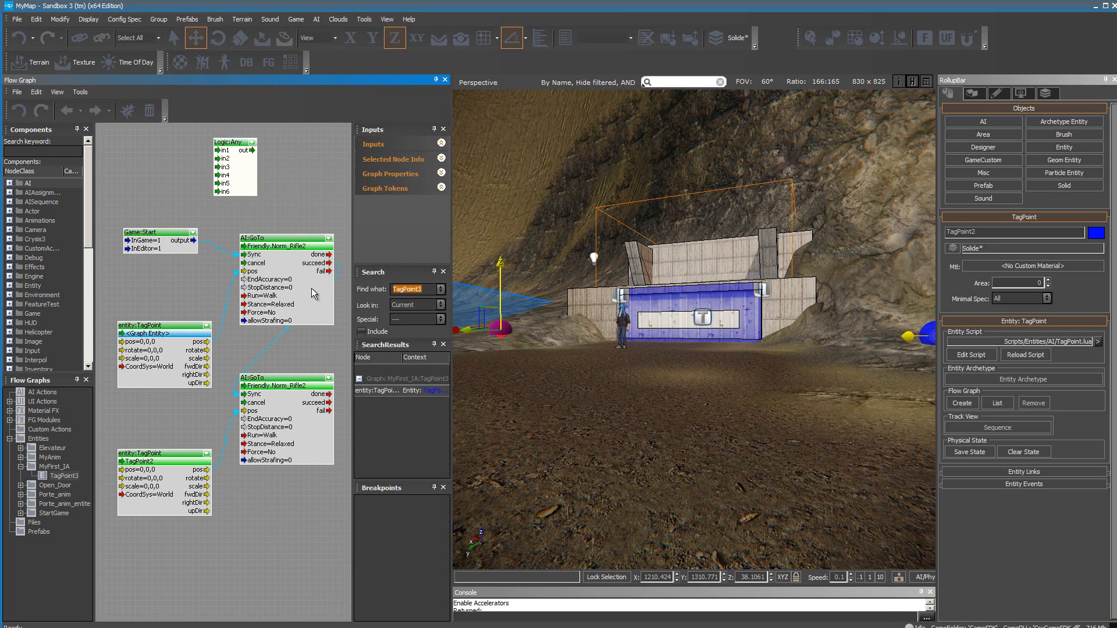
left_click_drag(227, 146, 241, 149)
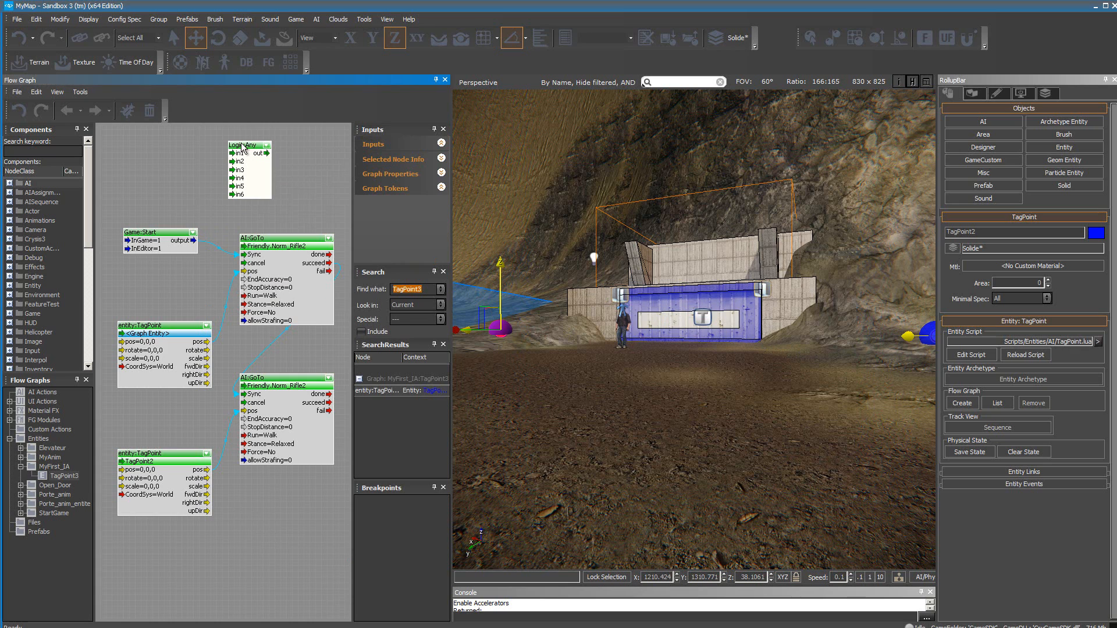
Replace the direct link from Game:Start to the first AI:GoTo's Sync with one through Logic:Any's in1 and out ports.
right_click(221, 253)
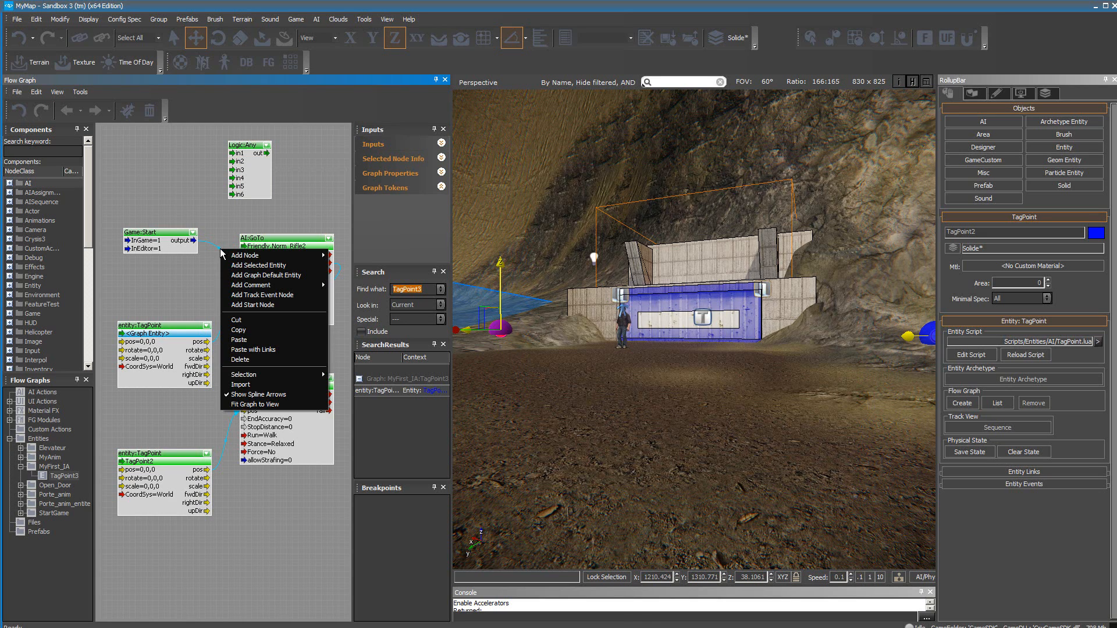
right_click(220, 249)
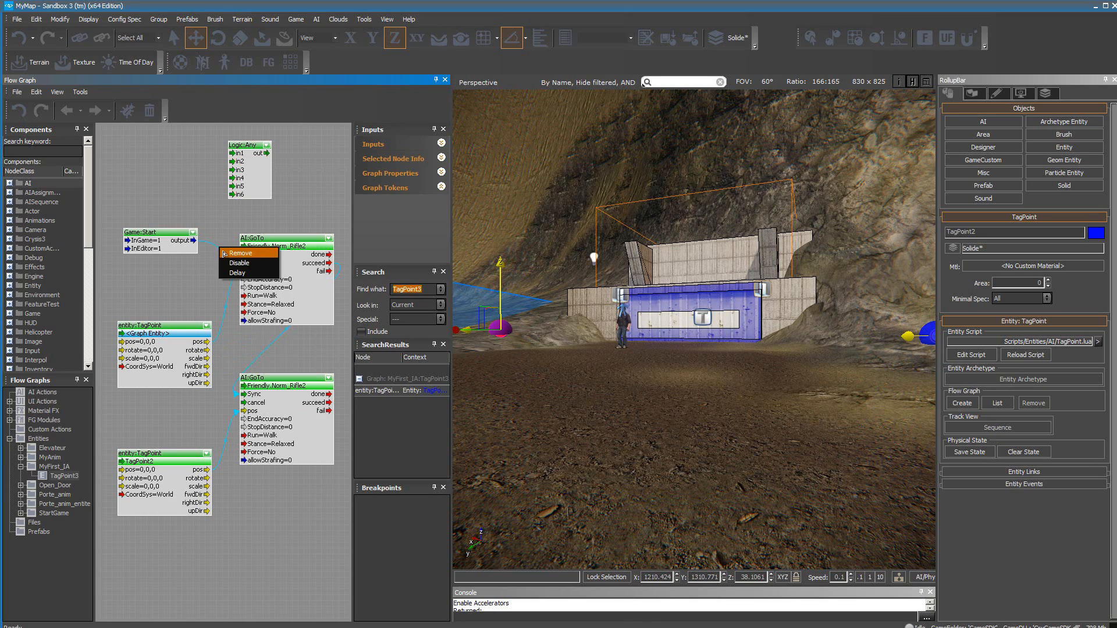
left_click(237, 253)
left_click_drag(194, 241, 230, 156)
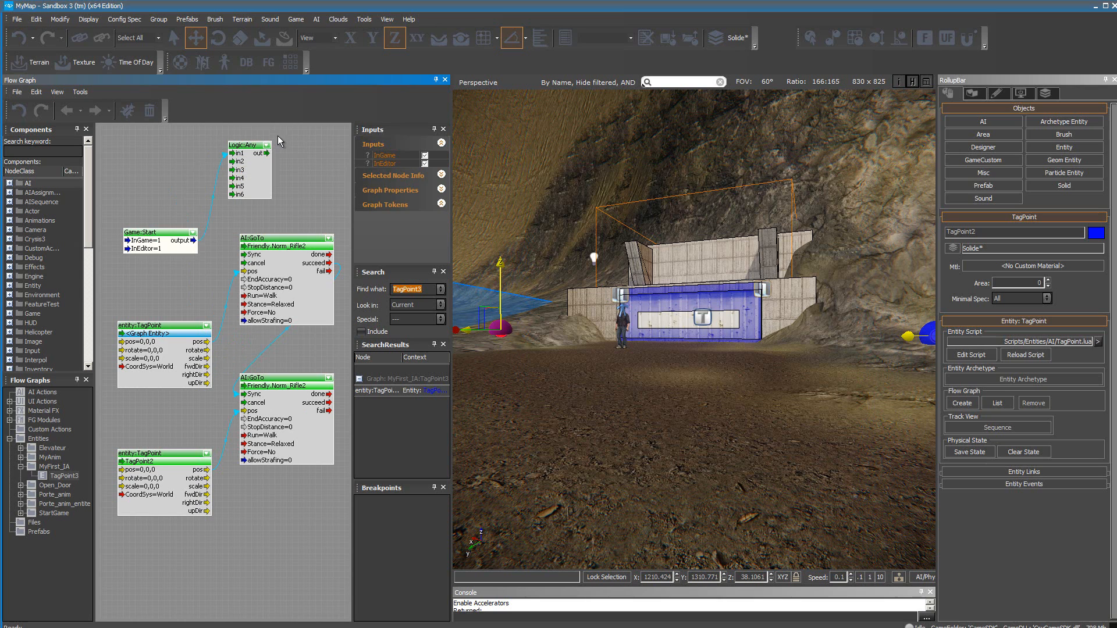
left_click_drag(267, 154, 284, 168)
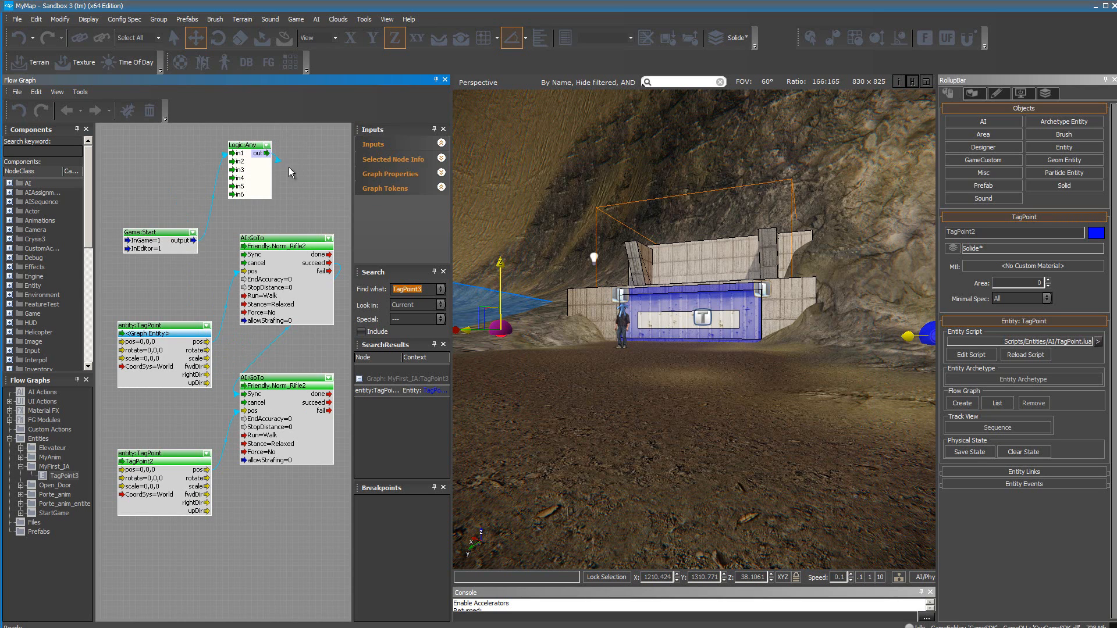
left_click_drag(220, 218, 243, 255)
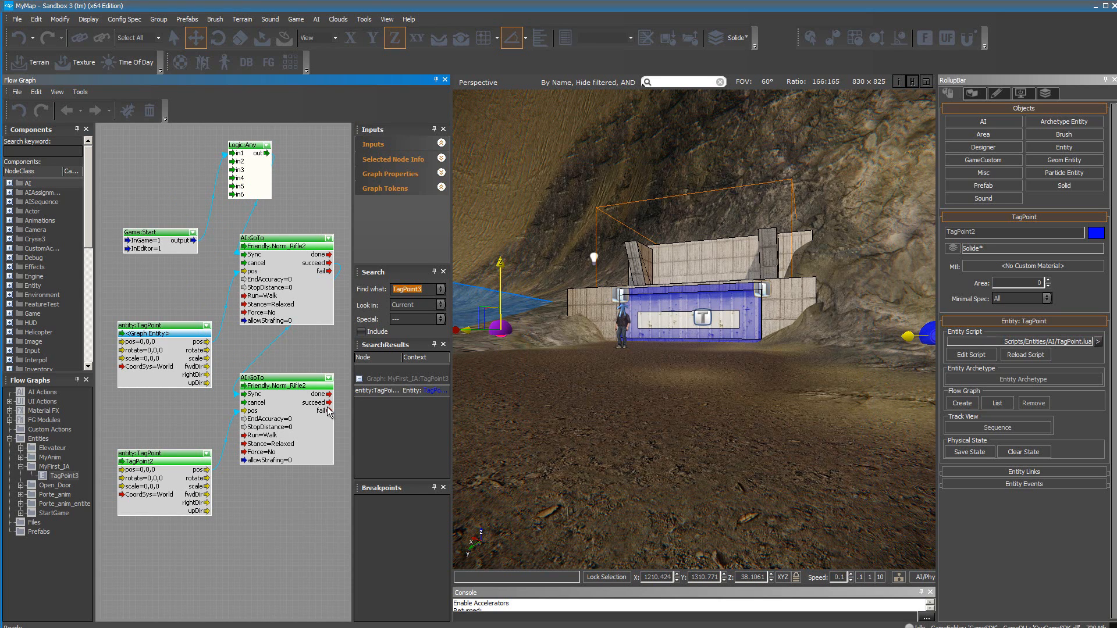
Connect the second AI:GoTo's succeed output to in2 of Logic:Any to loop the patrol.
left_click_drag(329, 403, 232, 162)
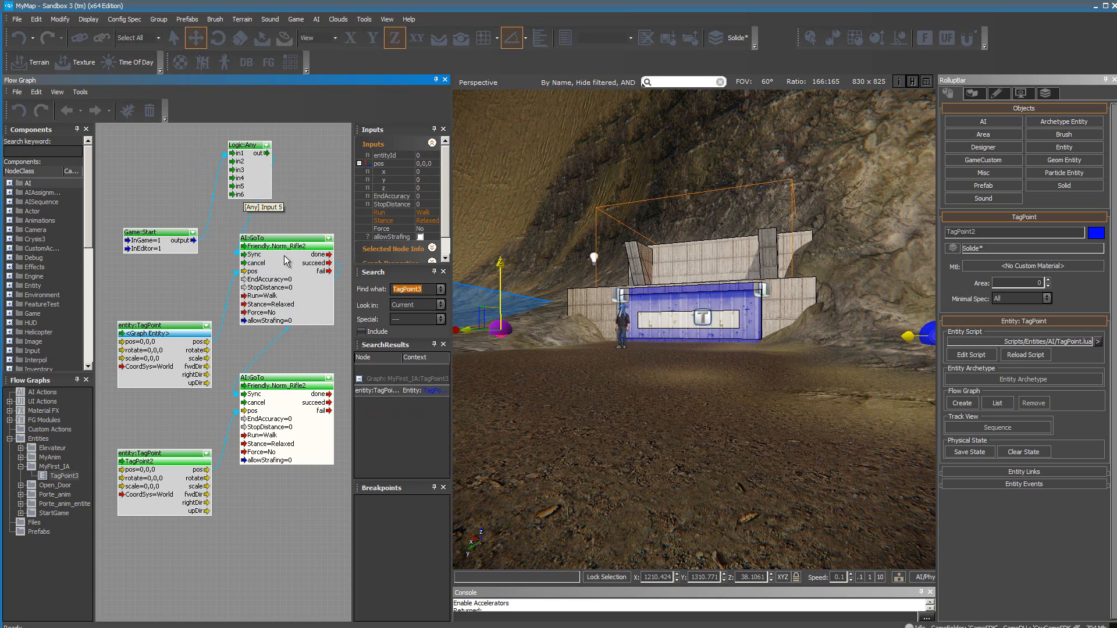
left_click_drag(330, 404, 235, 168)
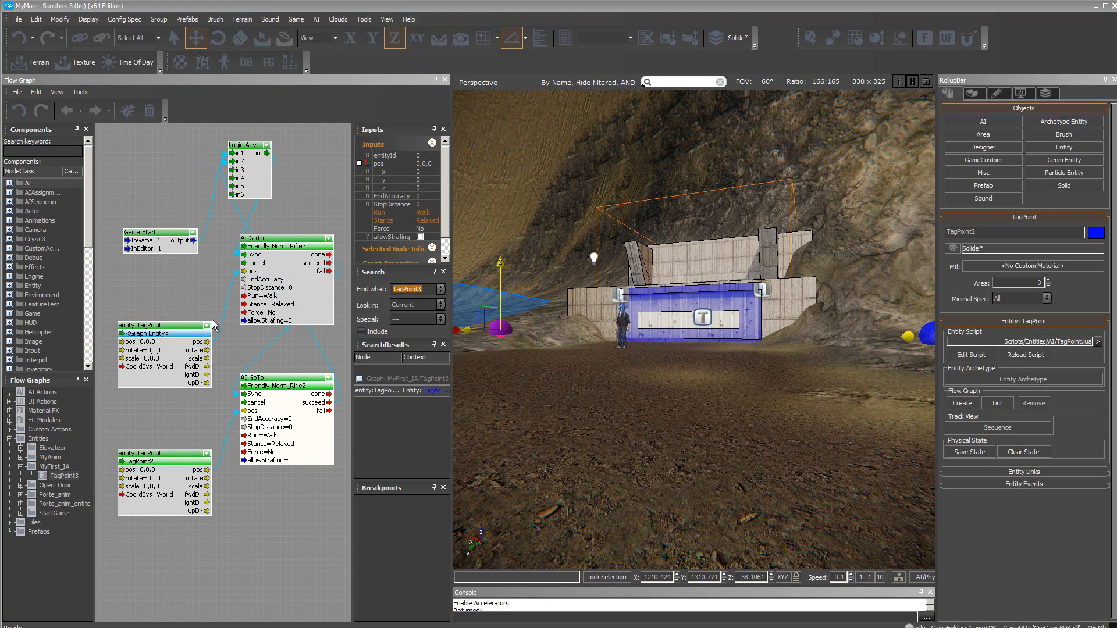
Set the first AI:GoTo node's Run option to Run and its Stance to Combat.
double_click(268, 297)
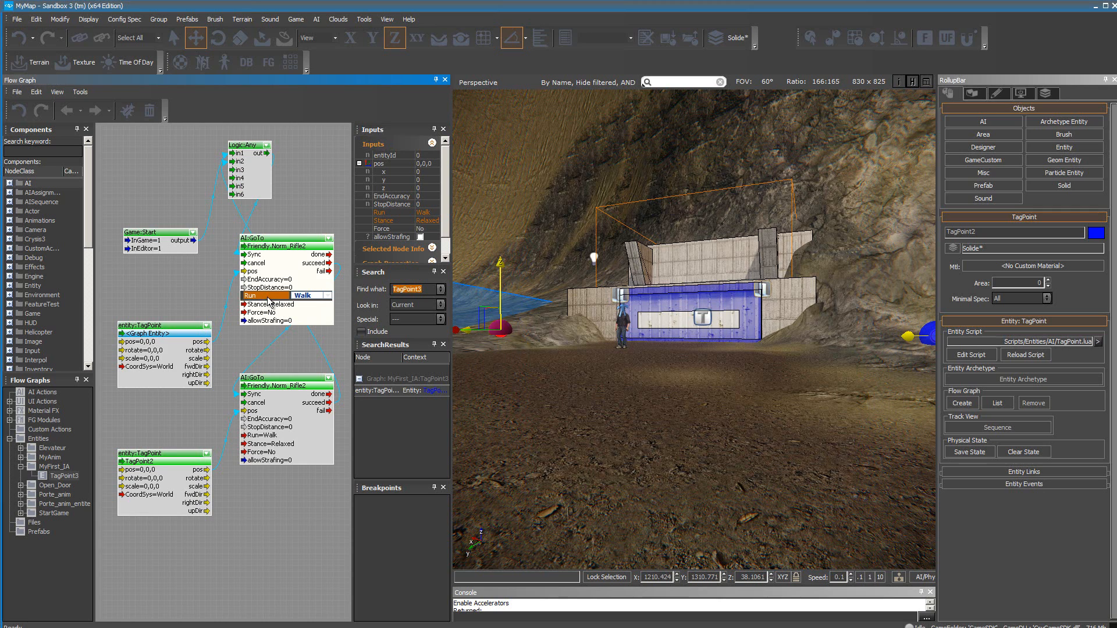
left_click(329, 297)
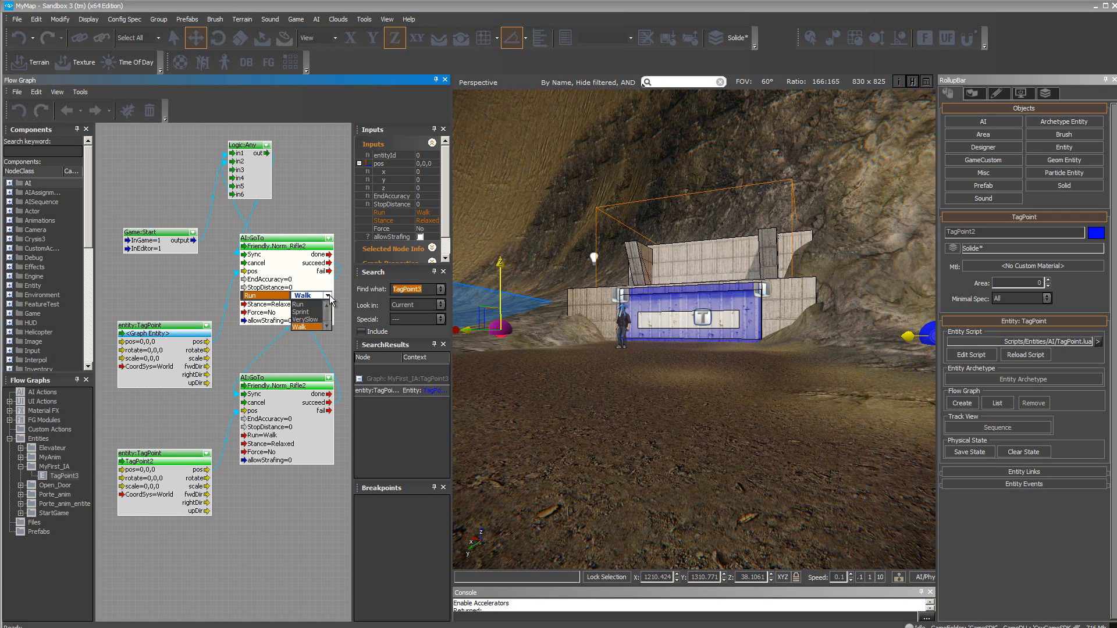
left_click(298, 304)
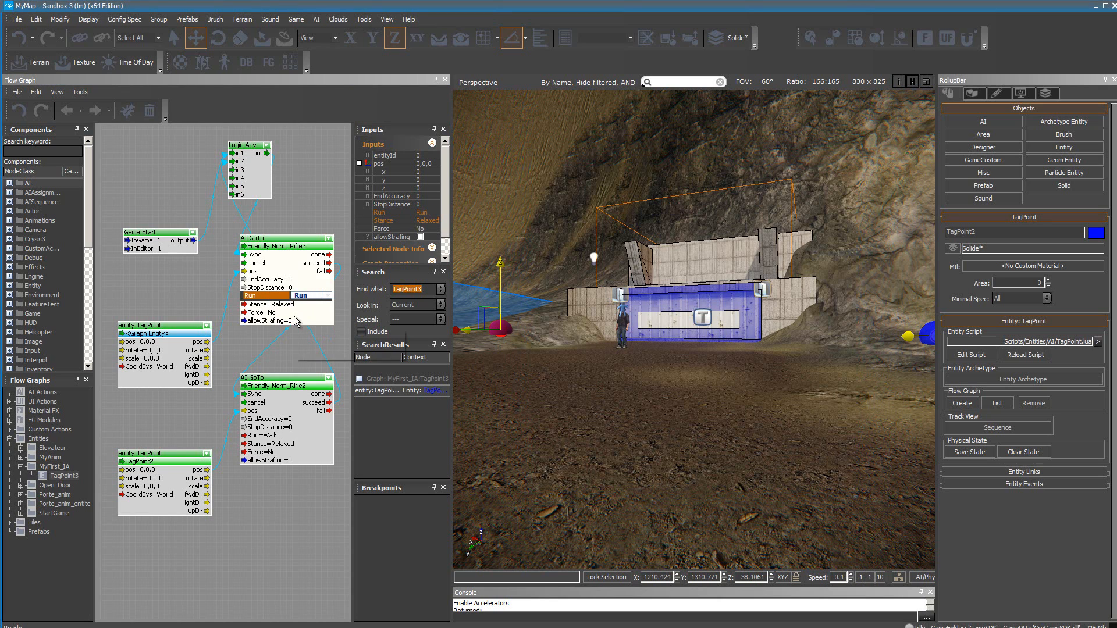
left_click(265, 306)
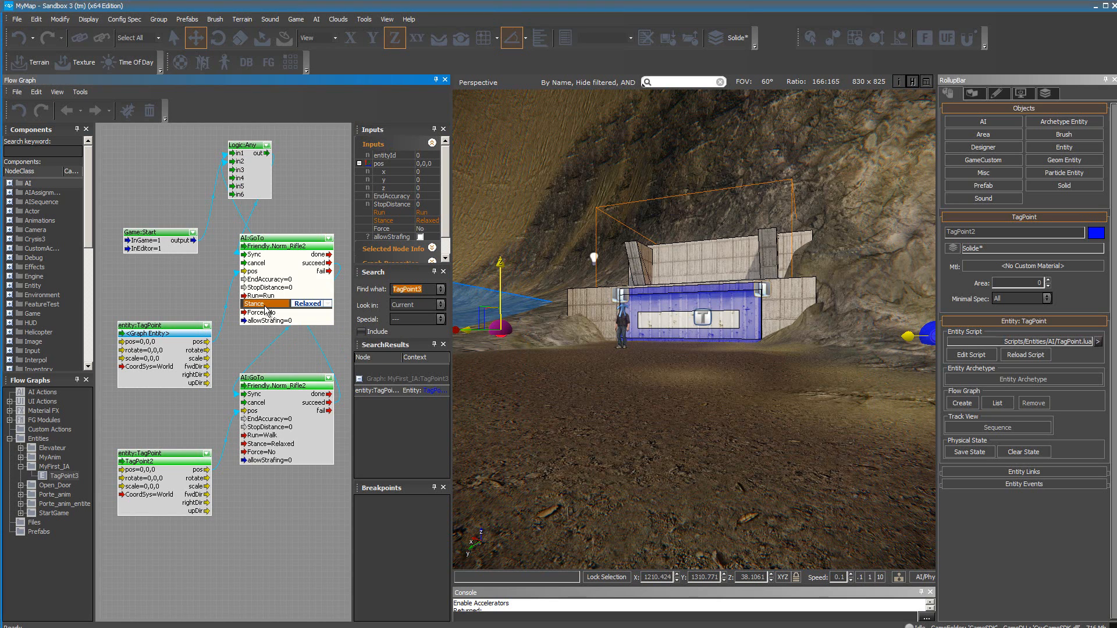
left_click(329, 304)
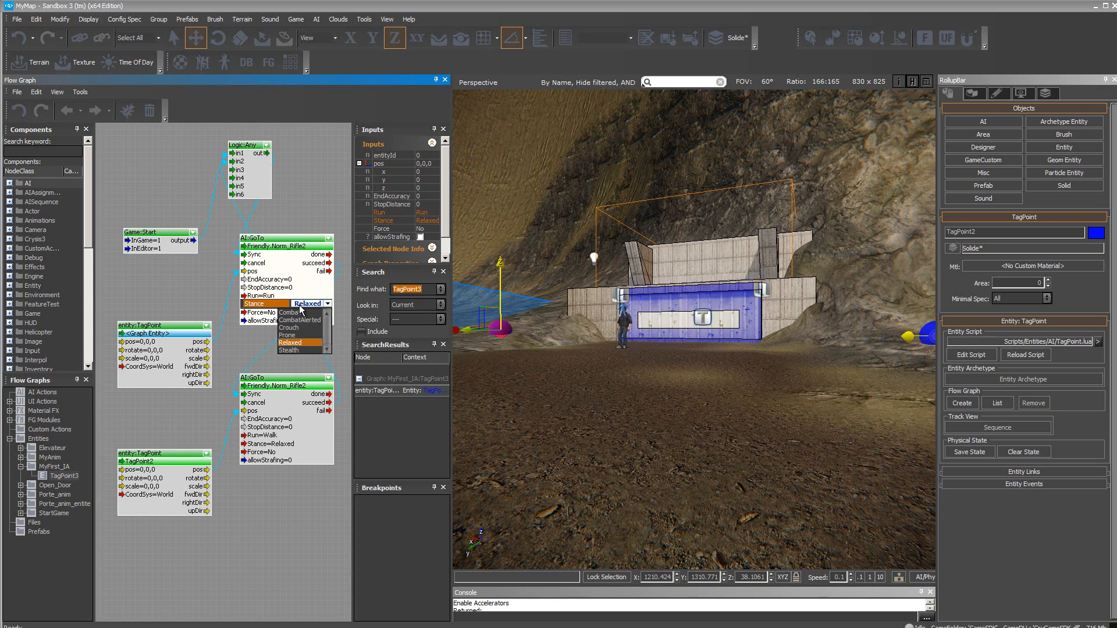
left_click(302, 314)
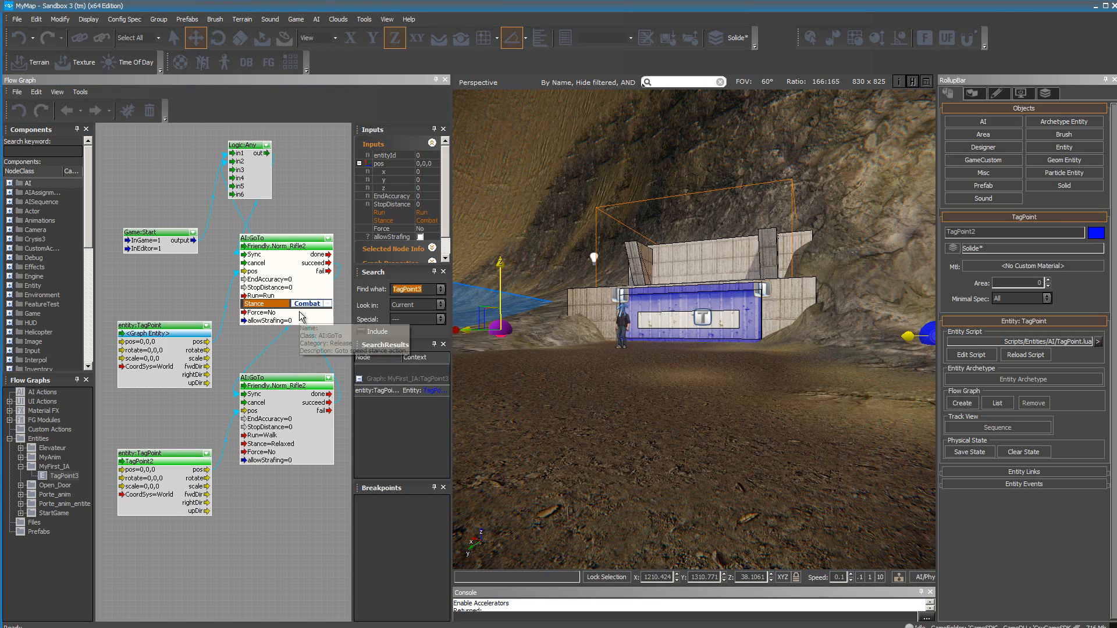
Set the second AI:GoTo node's Run option to Sprint and its Stance to Combat, and deselect the node.
left_click(267, 437)
left_click(328, 436)
left_click(301, 452)
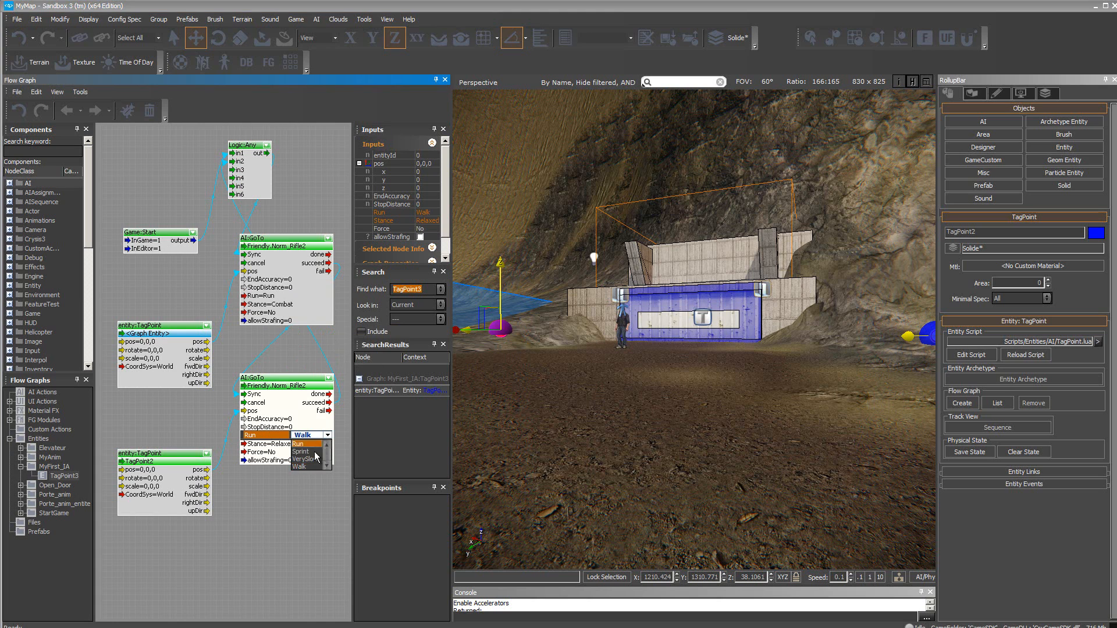
left_click(267, 445)
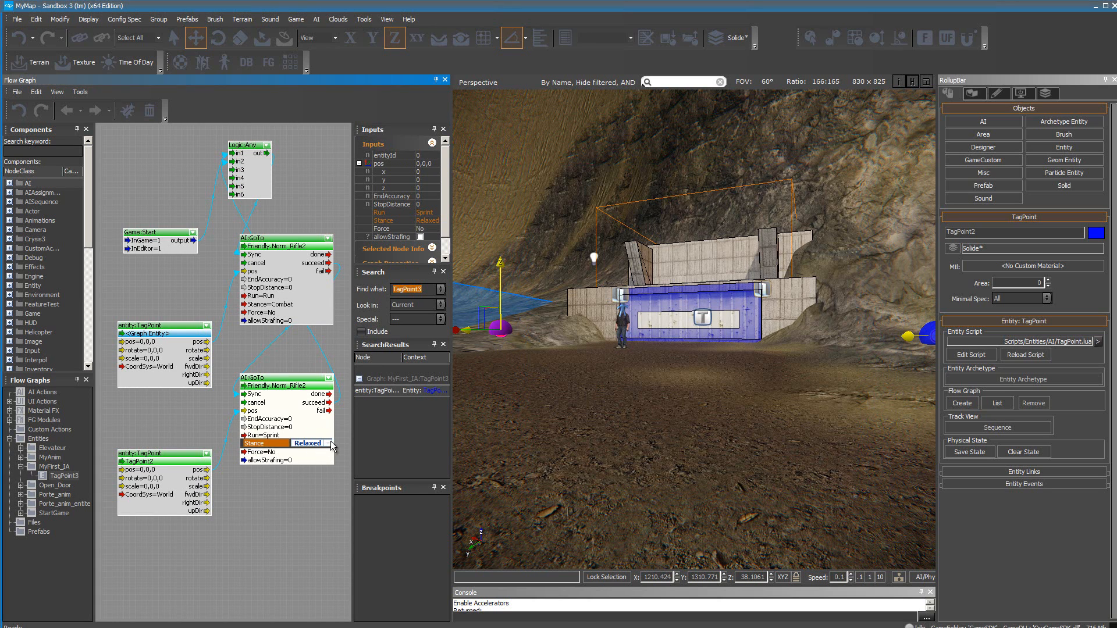
left_click(328, 443)
left_click(312, 453)
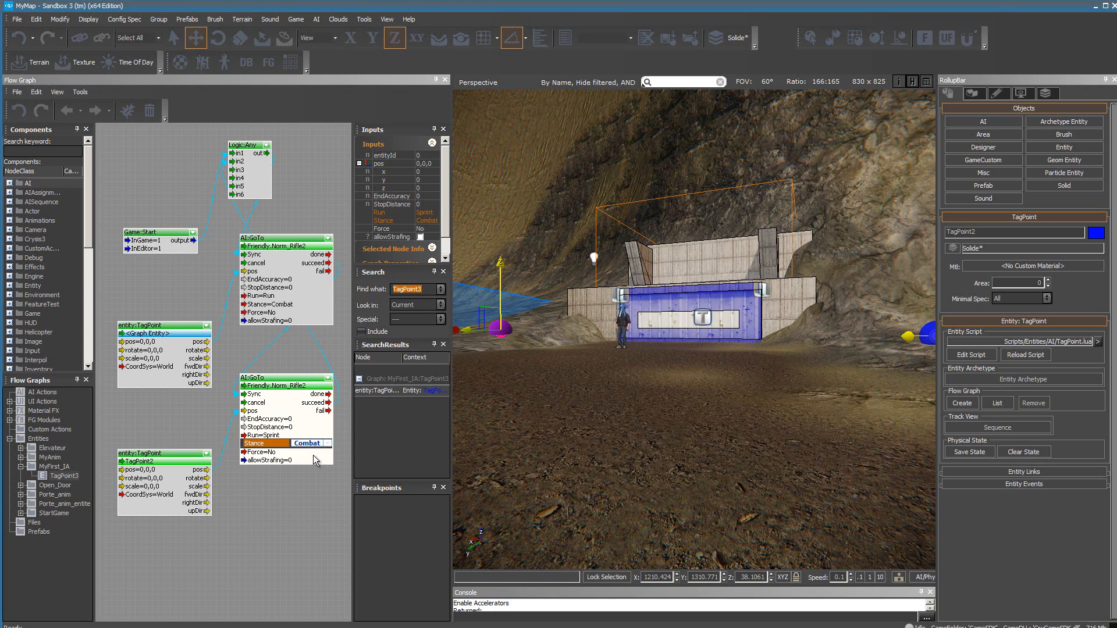
left_click(281, 525)
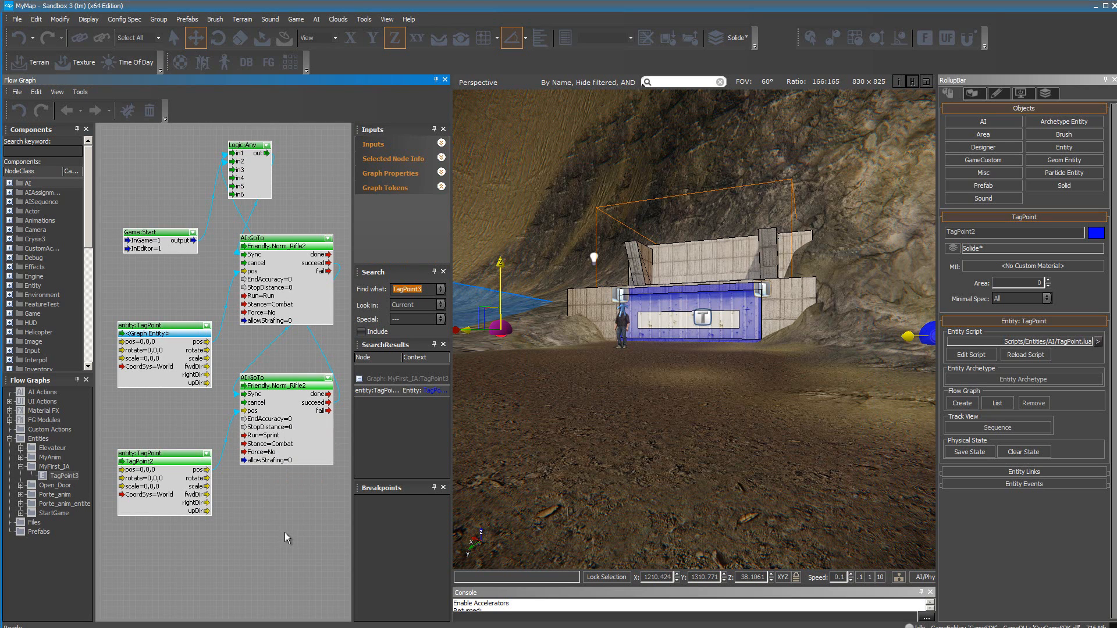
Close the Flow Graph editor and start the AI/Physics simulation to watch the soldier's looping patrol.
left_click(445, 80)
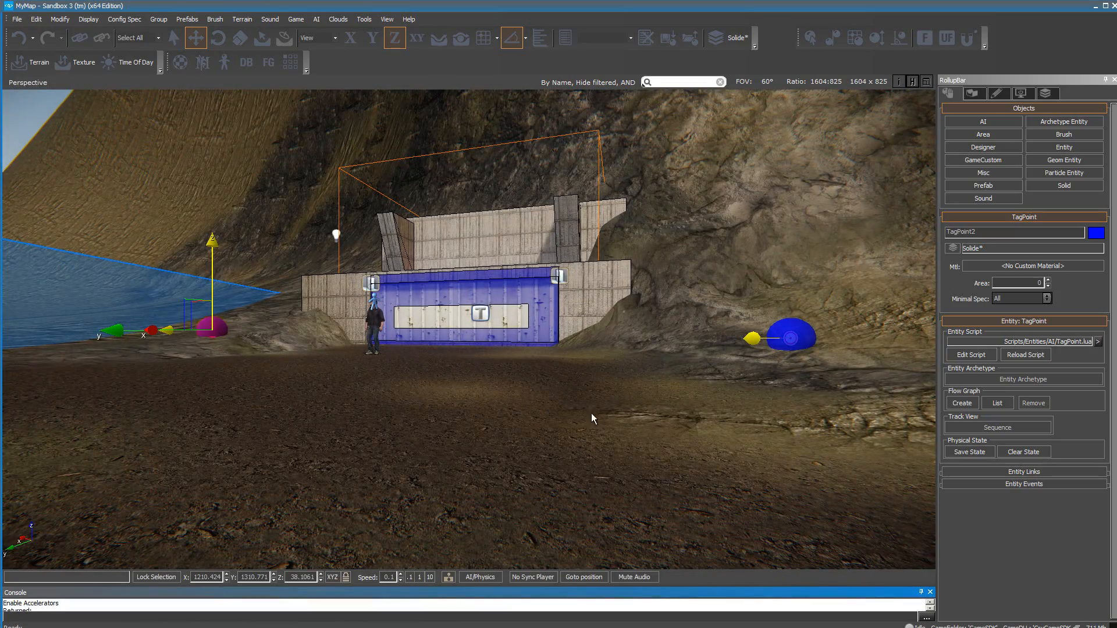
left_click(484, 577)
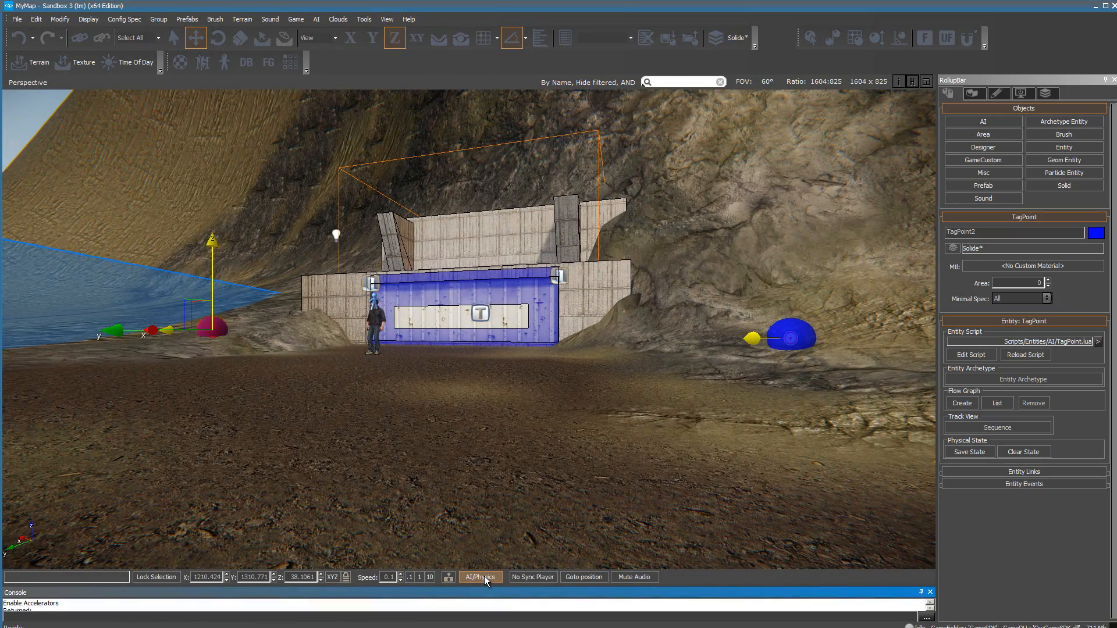